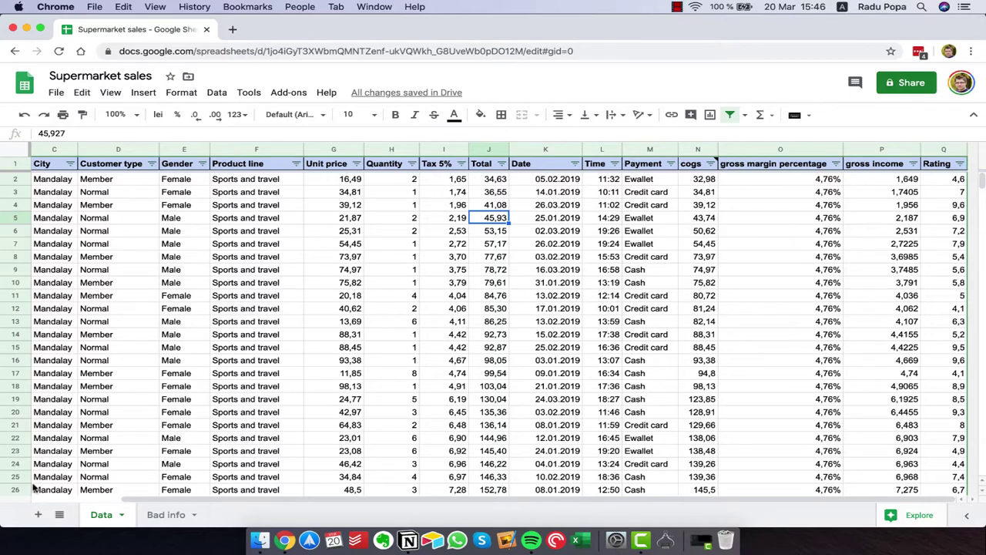
Add a new blank sheet, Foaie3, beside the Data tab
left_click(40, 514)
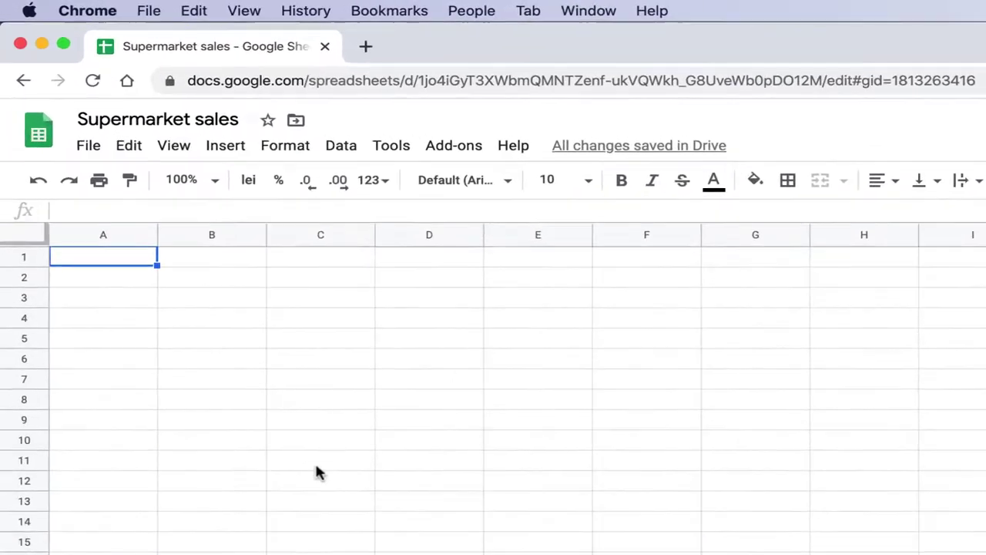
Build =1+B1+sum(C:C) in A1 by referencing cell B1 and the column C header
type("=")
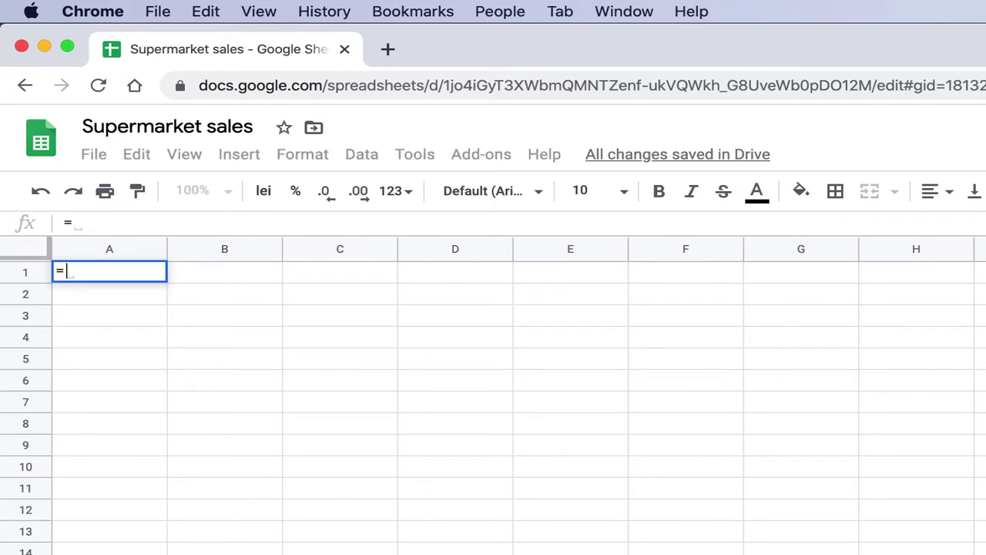
type("1")
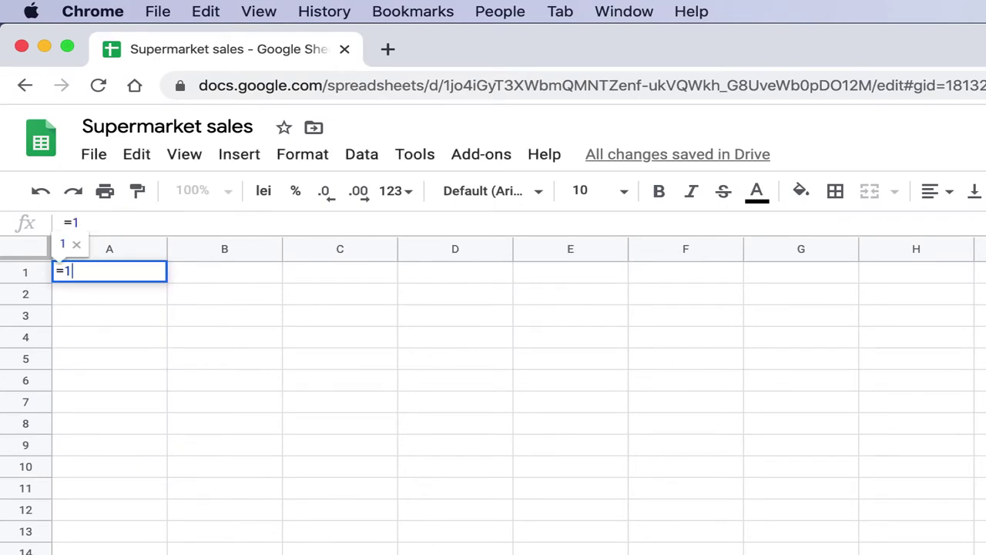
type("+")
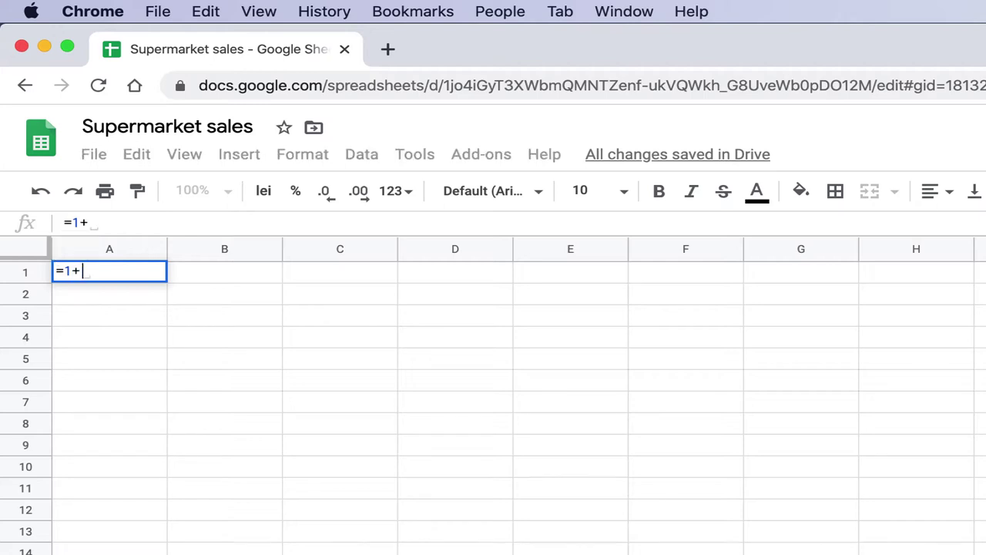
left_click(242, 276)
type("+")
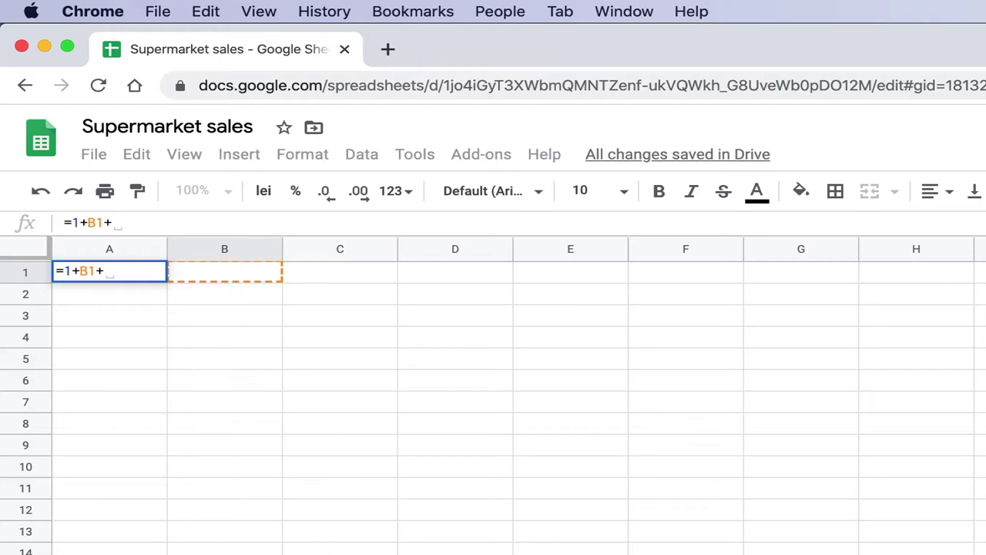
type("sum(")
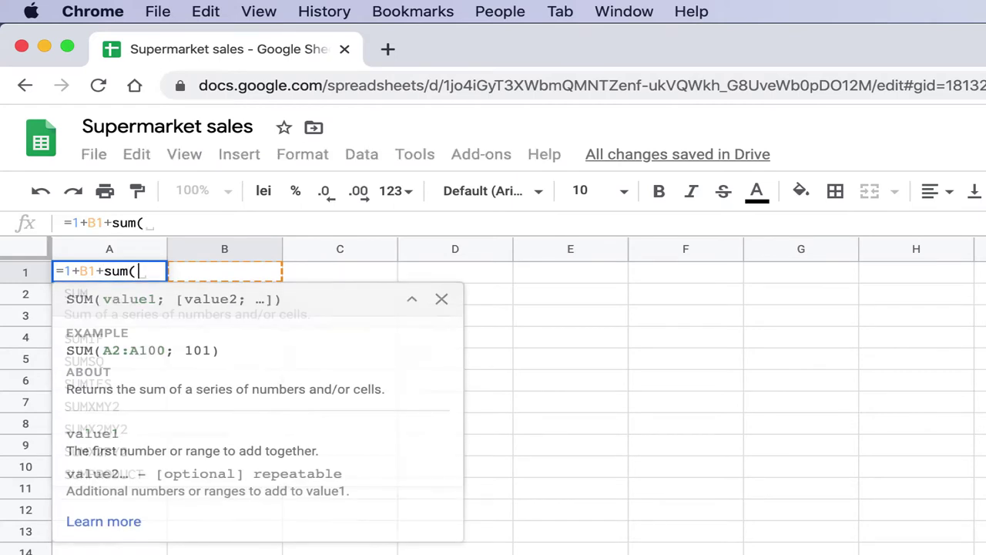
left_click(315, 256)
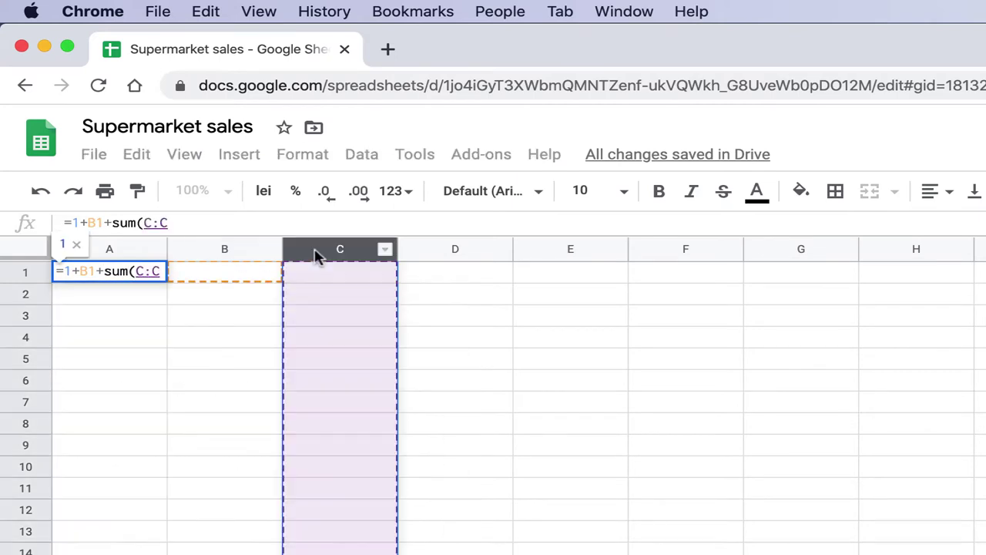
type(")")
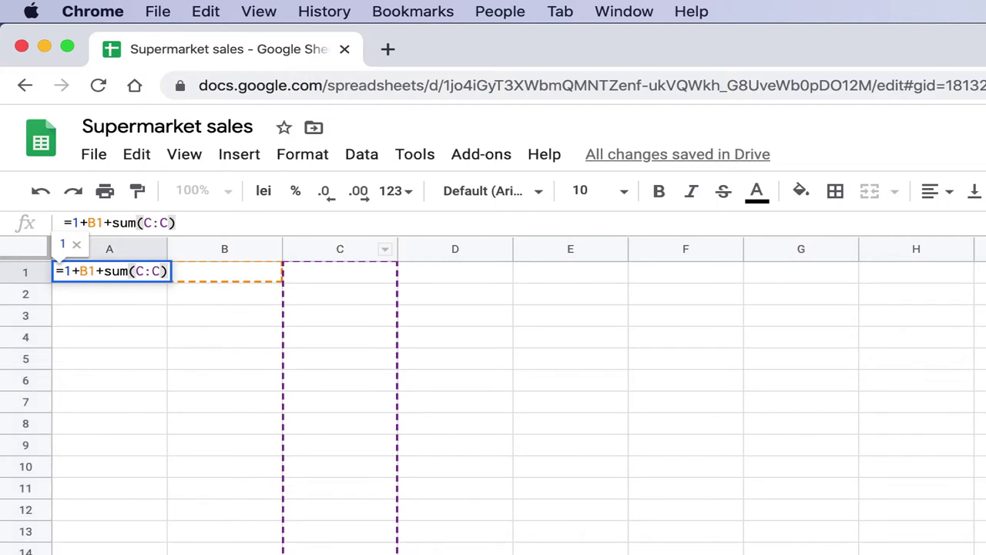
Highlight the 1+B1, SUM and C:C parts to view SUM help, then commit the formula
left_click_drag(72, 222, 103, 222)
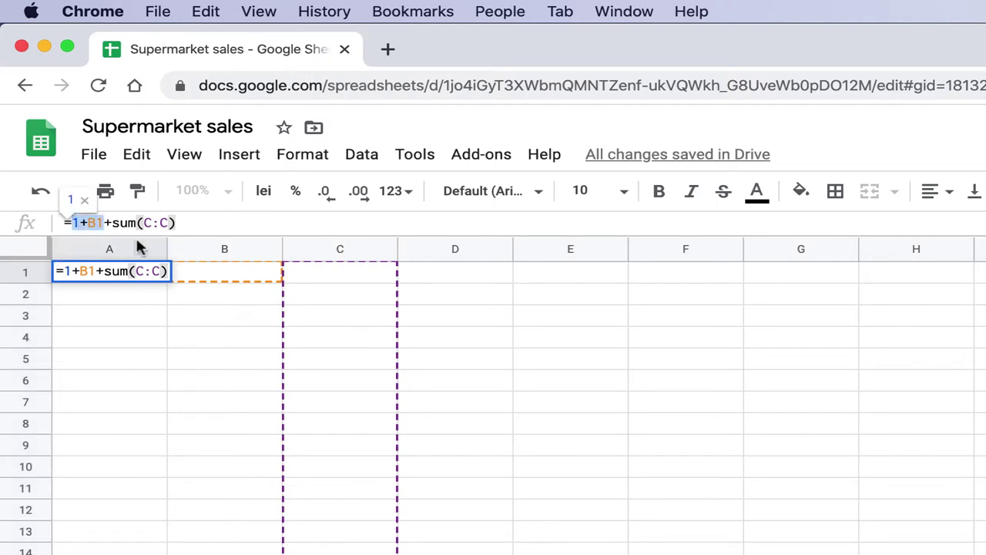
left_click(125, 222)
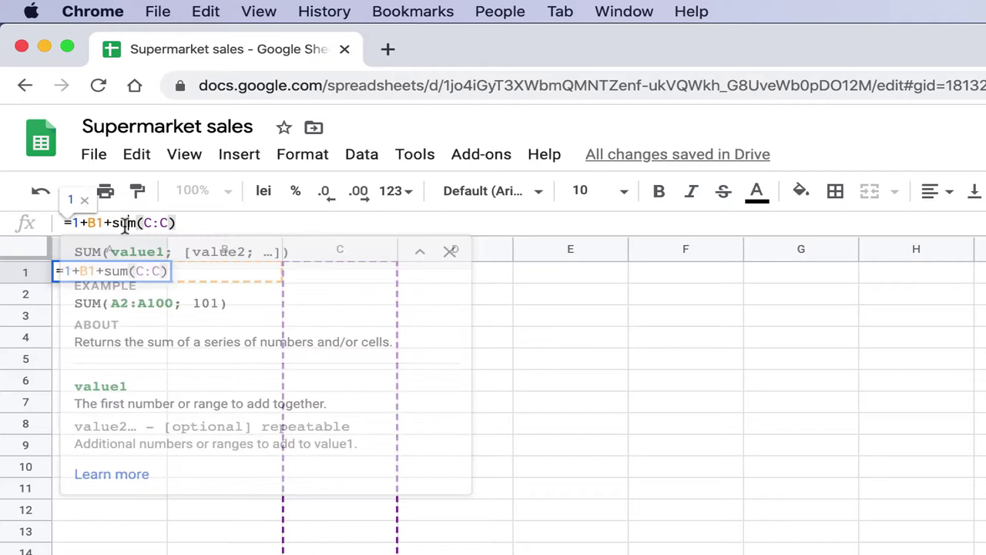
left_click_drag(110, 222, 137, 222)
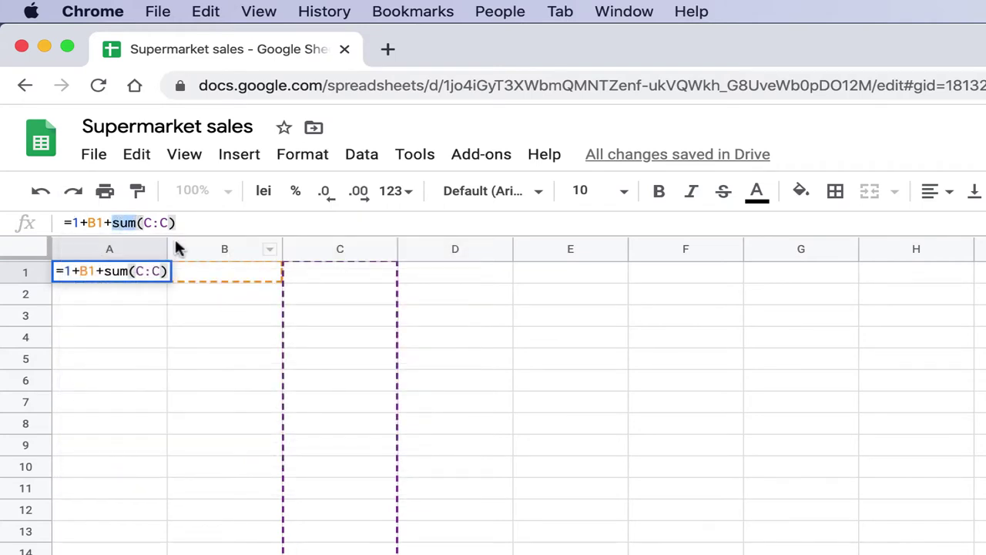
left_click(123, 222)
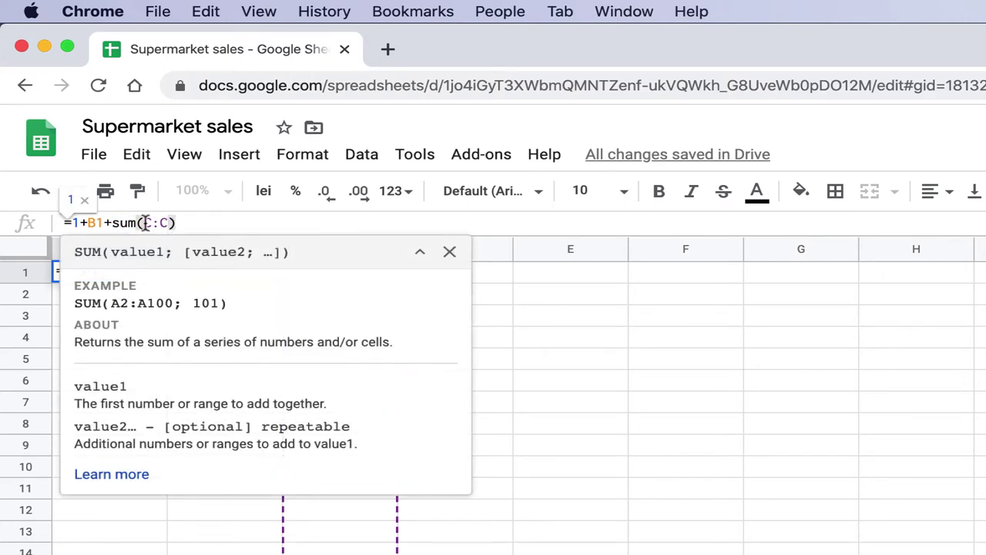
left_click_drag(145, 223, 168, 222)
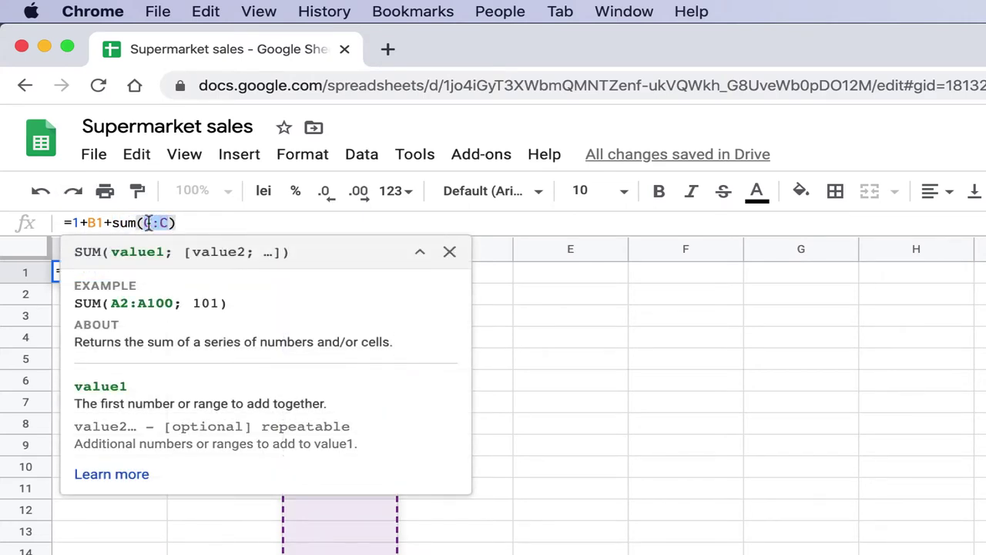
left_click(218, 222)
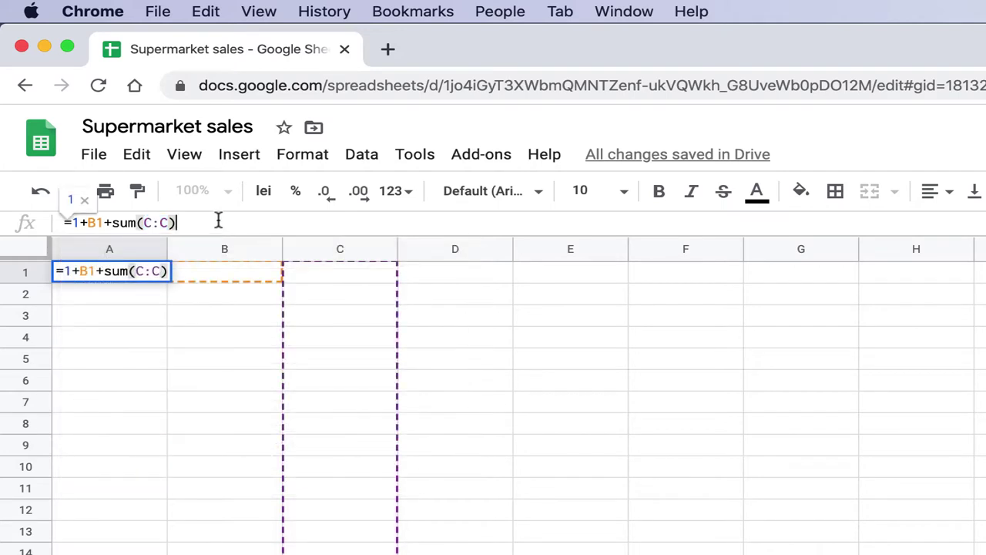
key("Return")
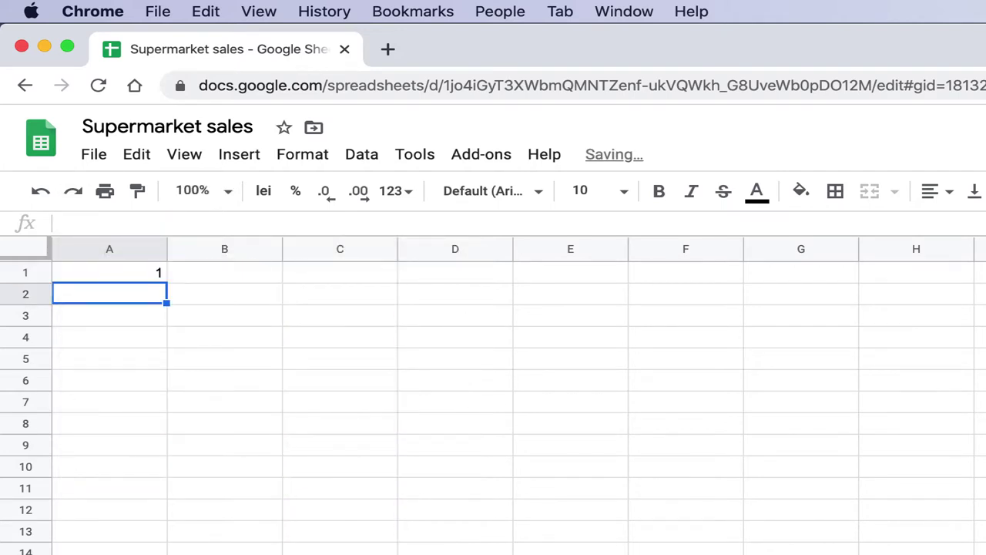
Recheck A1's formula, which shows 1, then start a new formula in A2
key("Up")
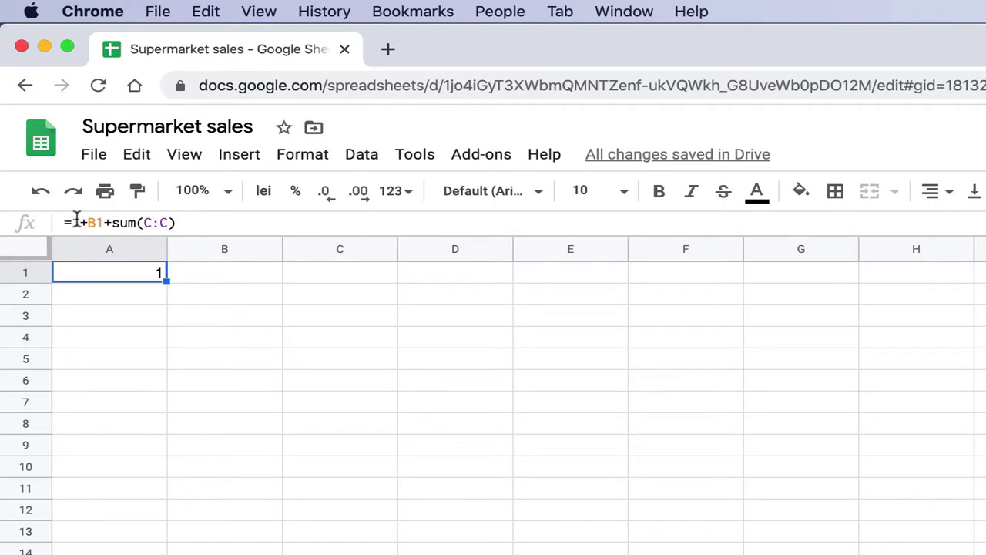
left_click(78, 223)
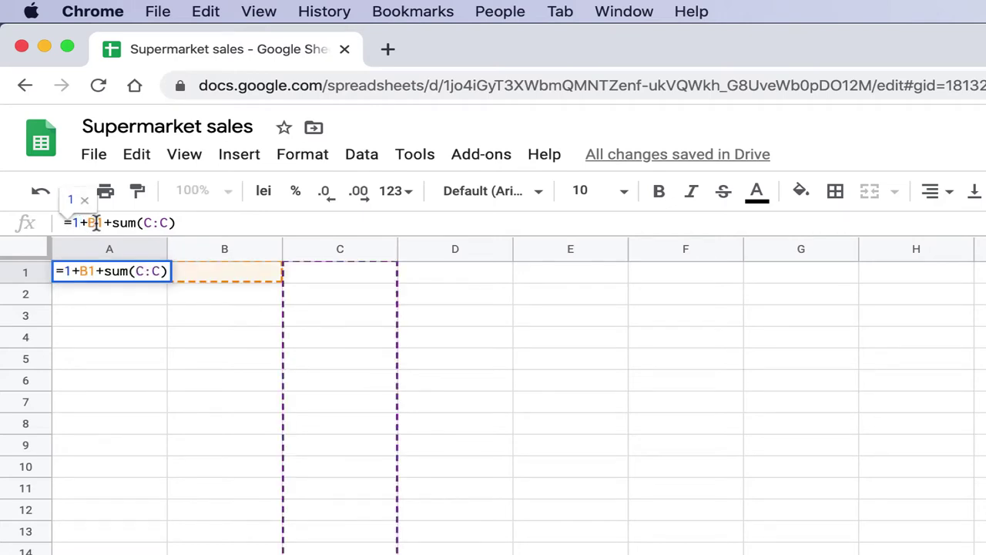
key("Return")
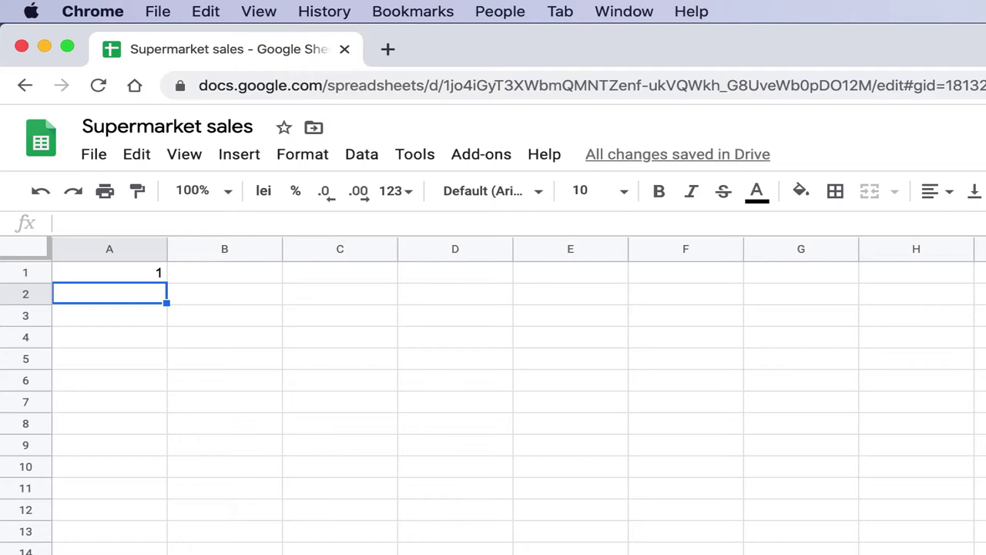
type("=")
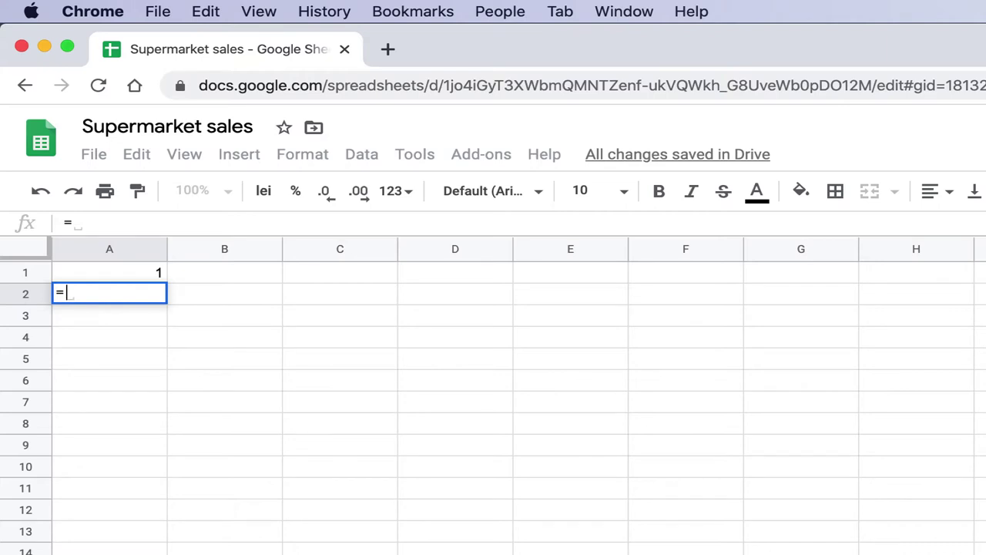
Enter =VLOOKUP( in A2 from the function suggestion
type("vl")
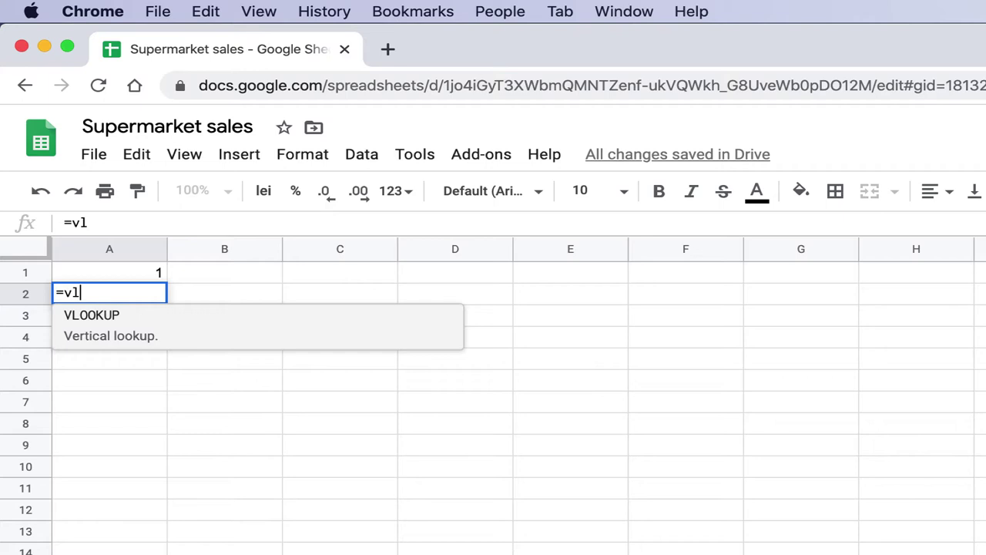
left_click(93, 317)
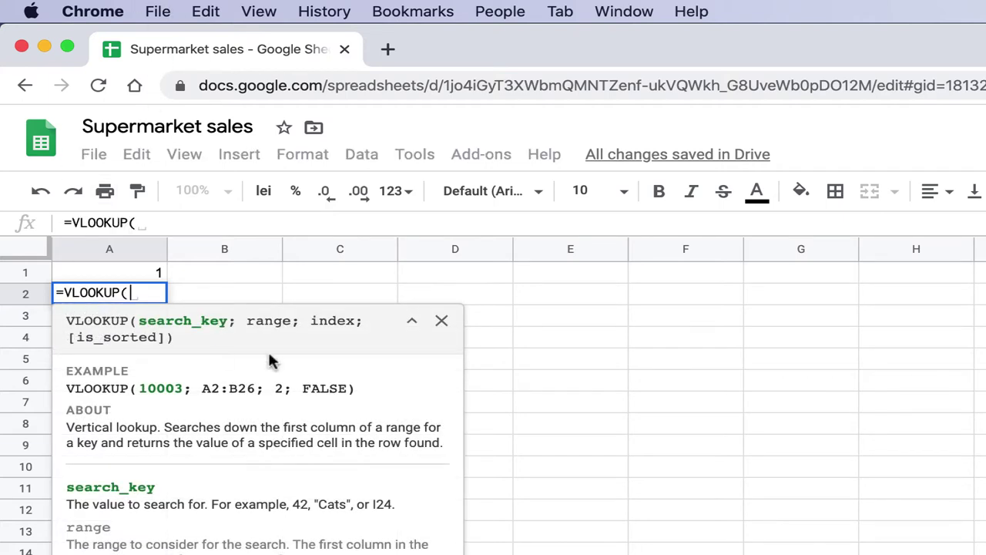
left_click_drag(80, 293, 132, 294)
key("BackSpace")
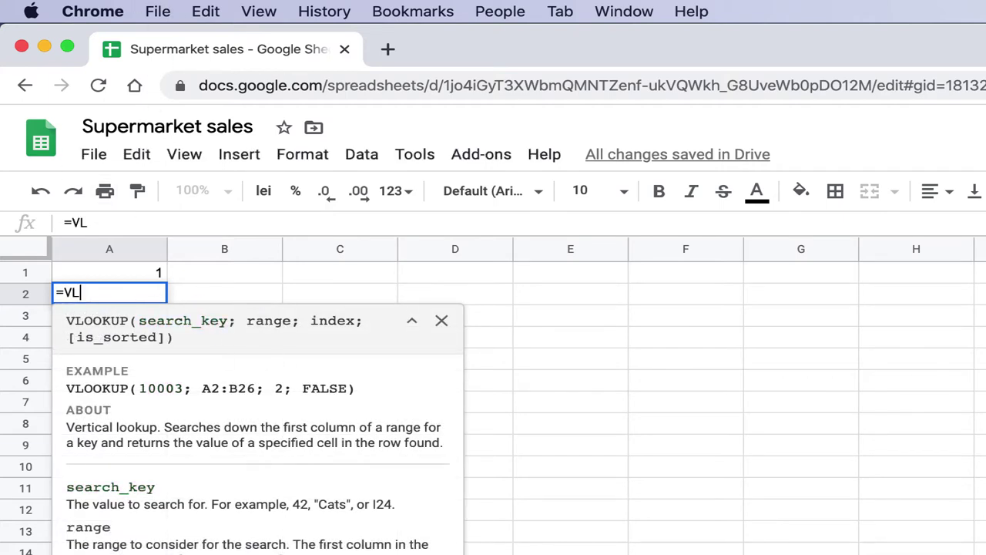
key("Tab")
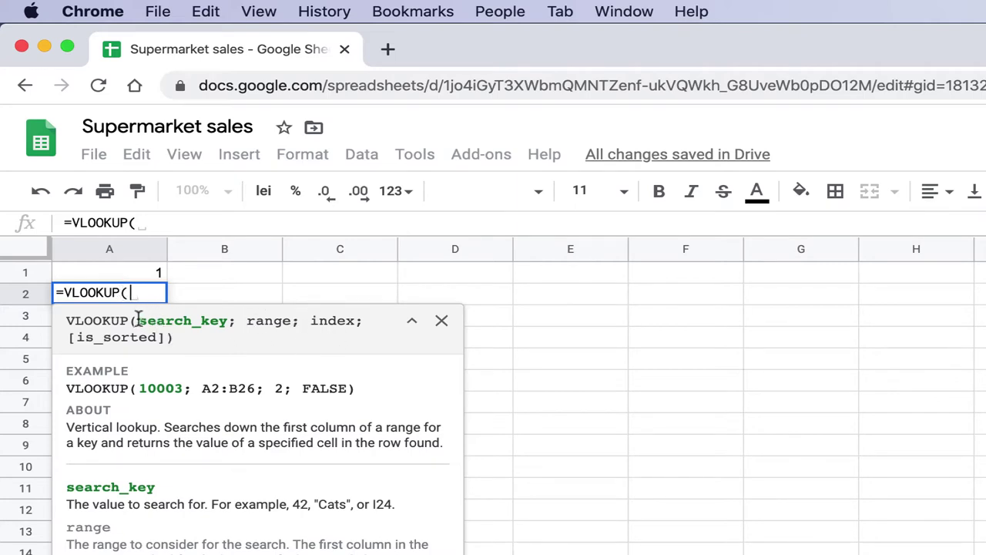
Highlight parts of the VLOOKUP syntax help, including the optional is_sorted argument
left_click_drag(137, 319, 163, 339)
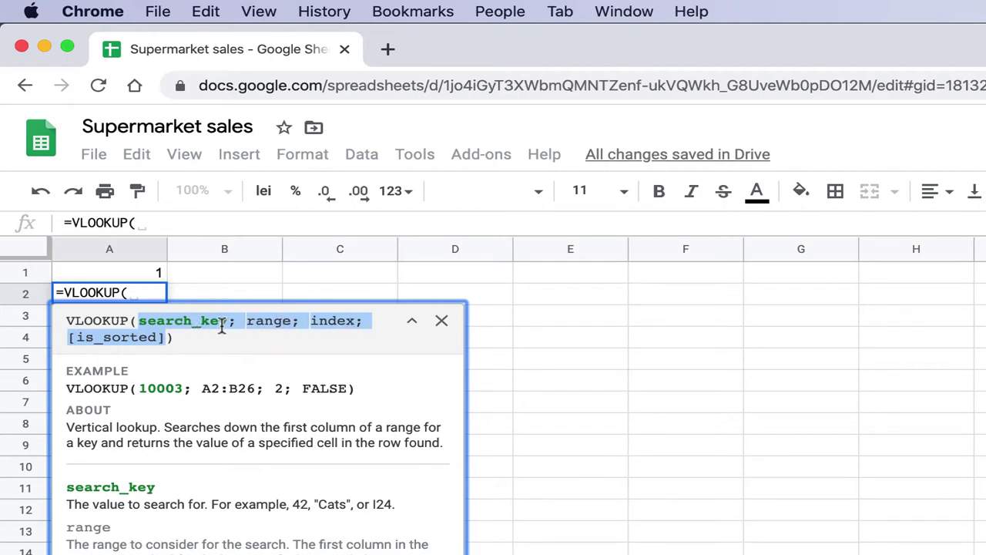
left_click(149, 341)
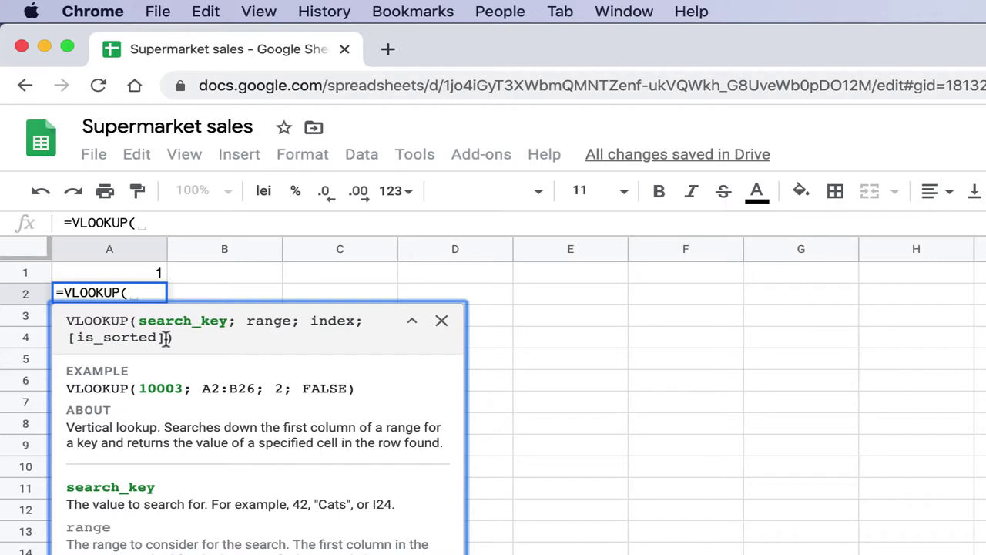
left_click_drag(165, 339, 70, 339)
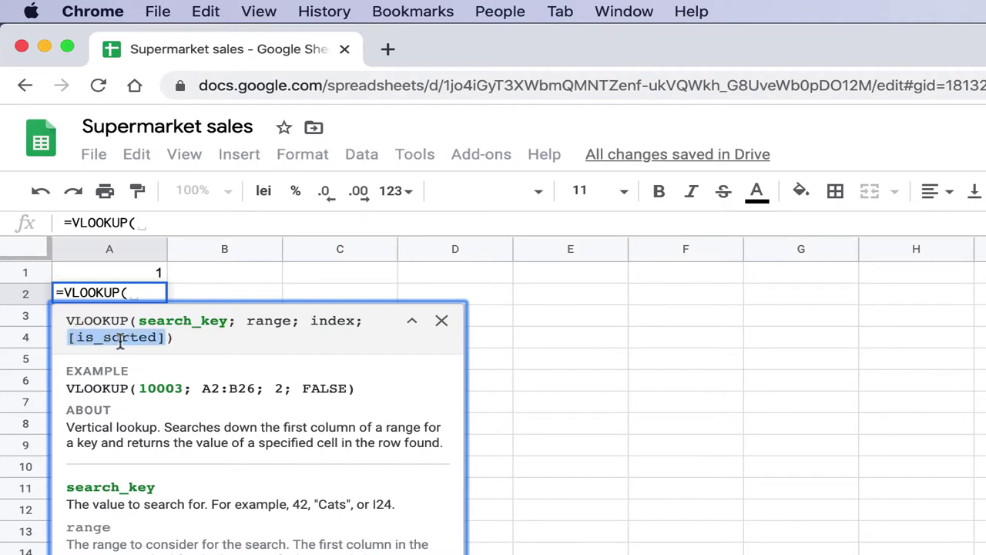
left_click(119, 339)
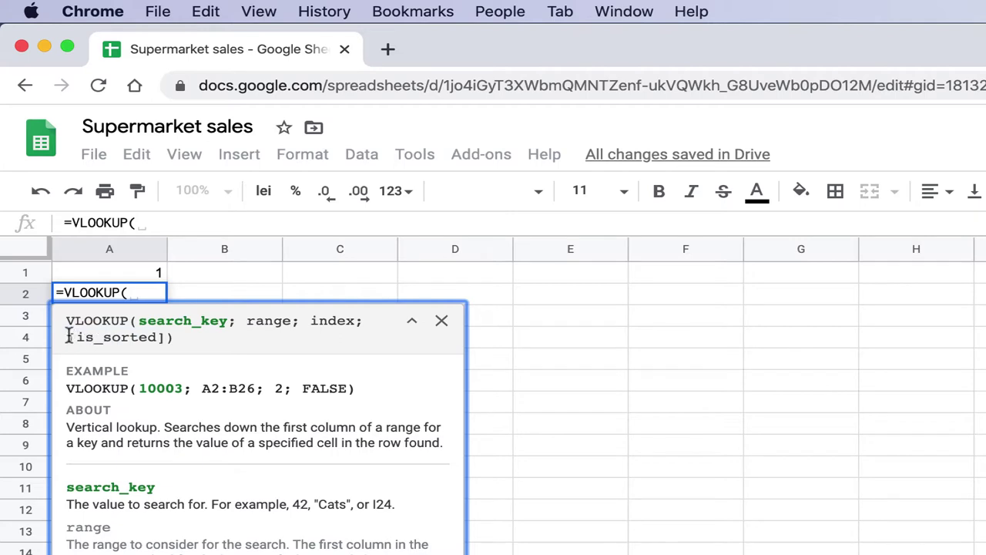
left_click_drag(69, 337, 165, 336)
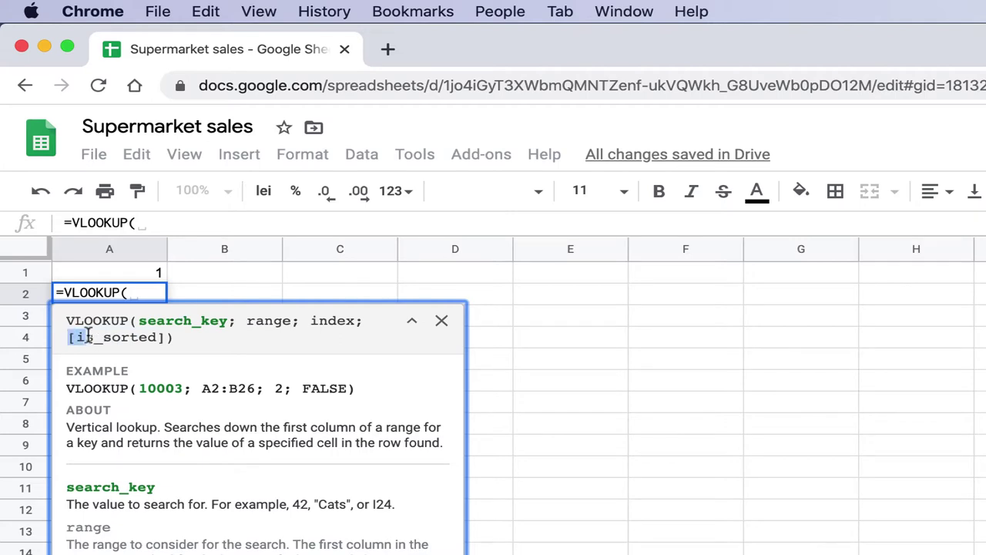
left_click(165, 336)
left_click_drag(165, 337, 65, 349)
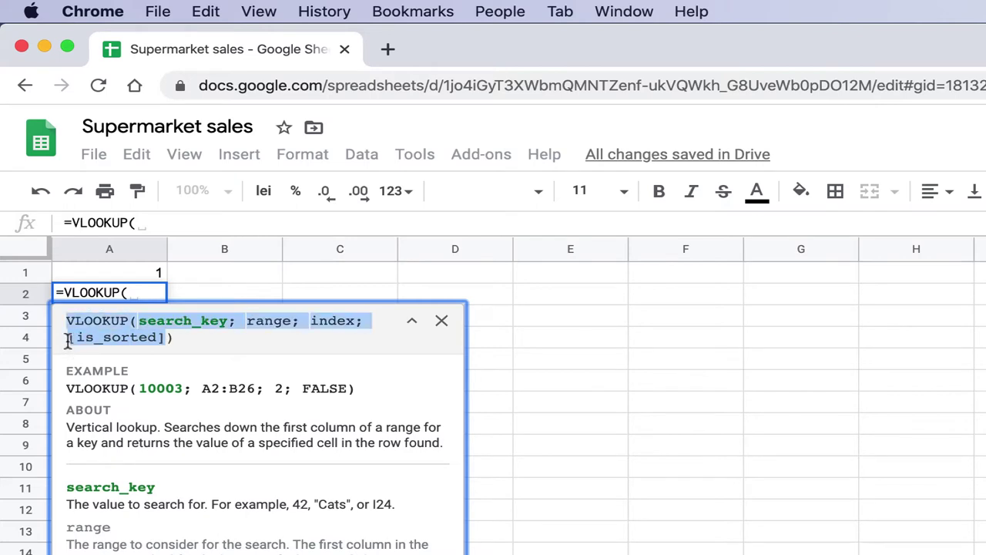
left_click(69, 338)
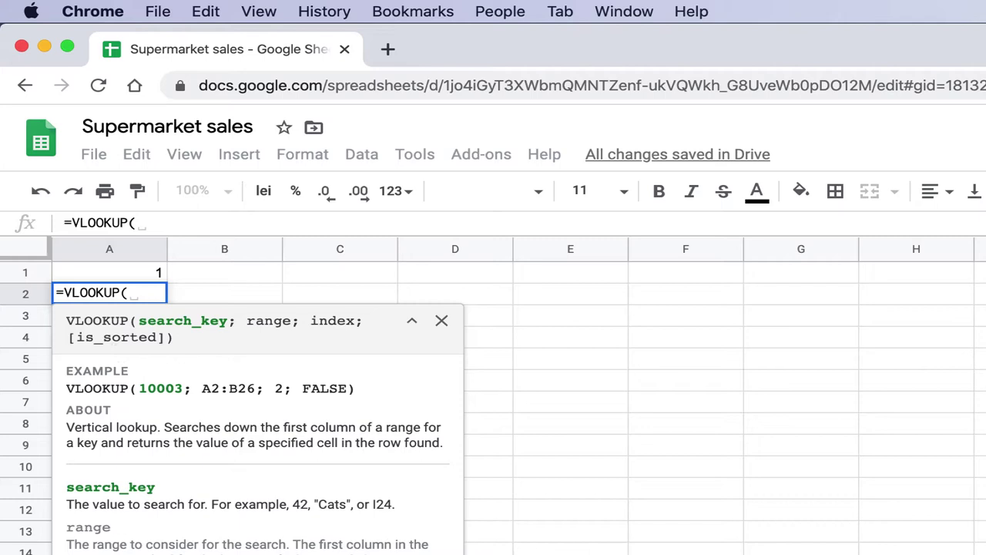
Replace the VLOOKUP draft with =SUMIF and highlight the separator after its range argument in the help
key("Escape")
type("=sumif")
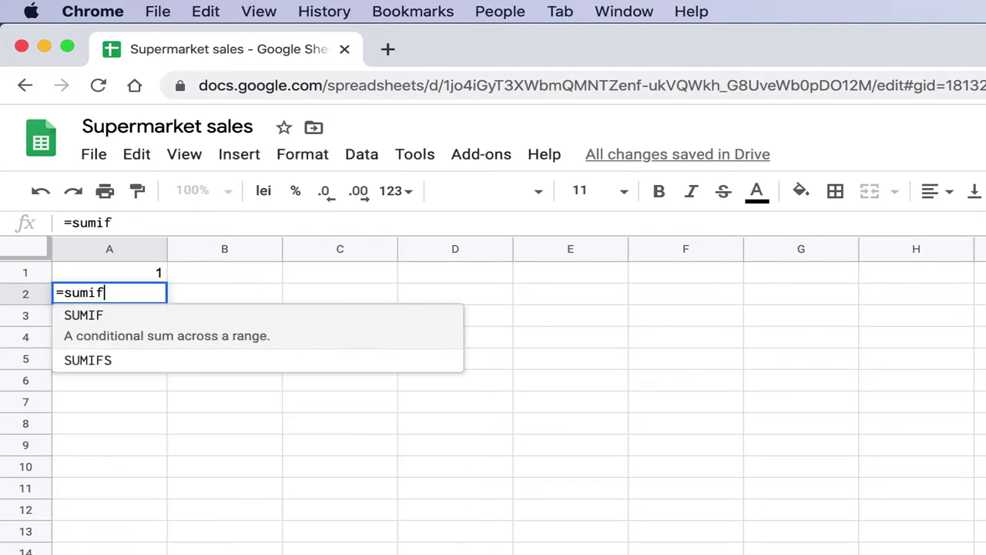
key("Tab")
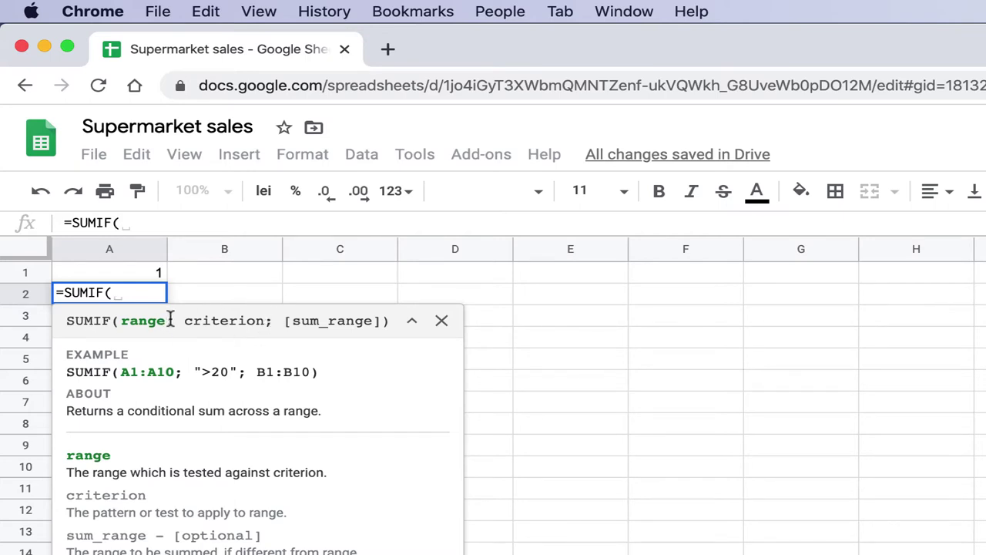
left_click_drag(171, 320, 177, 320)
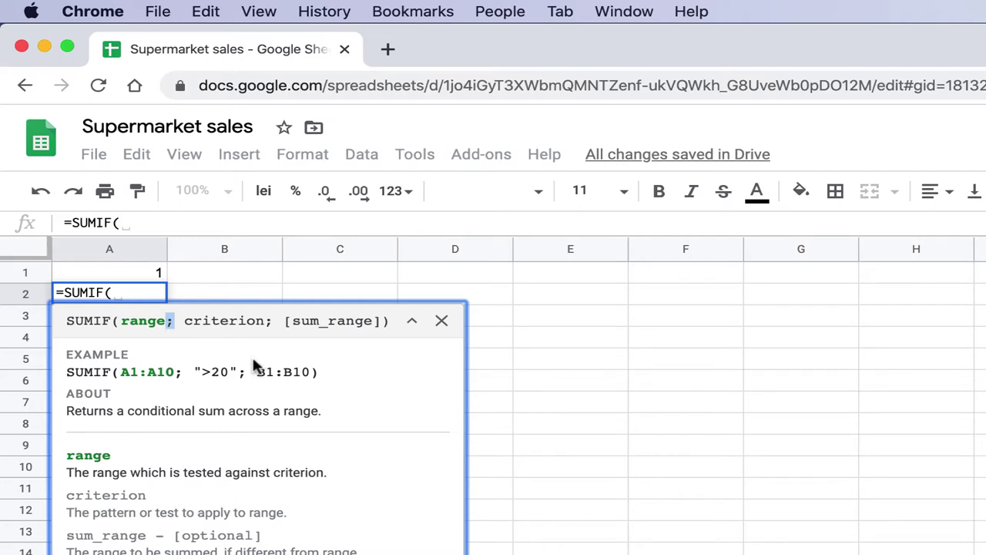
left_click(191, 319)
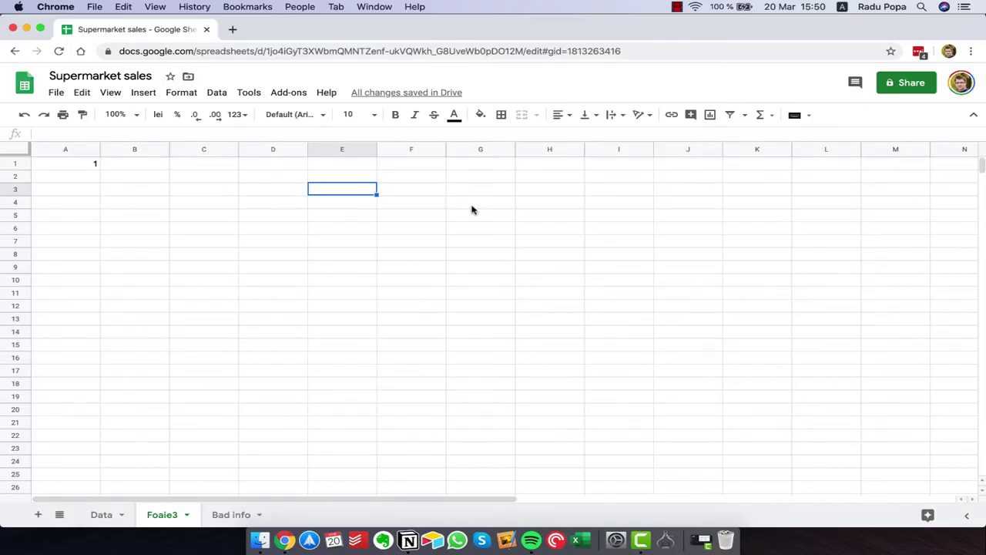
On the Data sheet, insert a column before Date headed 'Total RON' in K1
left_click(101, 516)
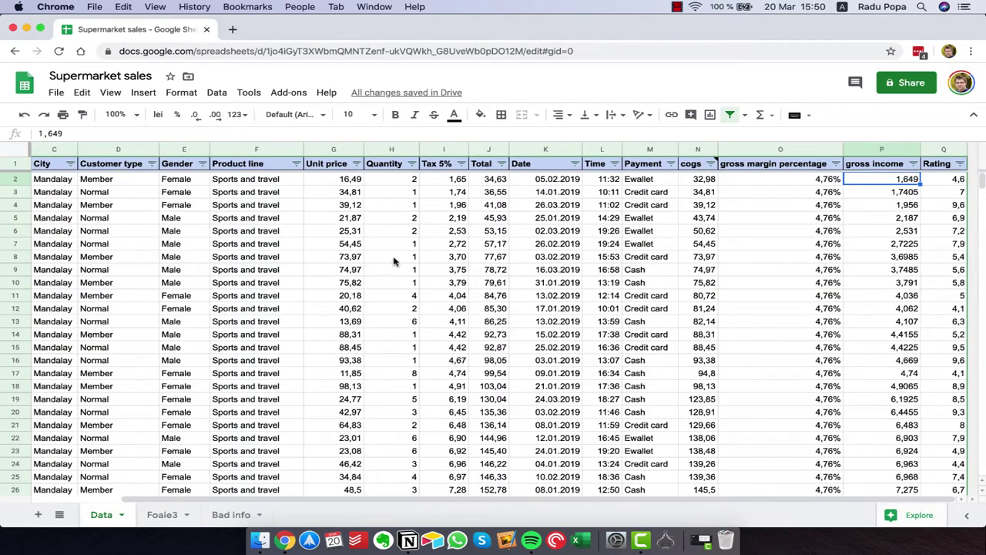
left_click(385, 222)
left_click(547, 147)
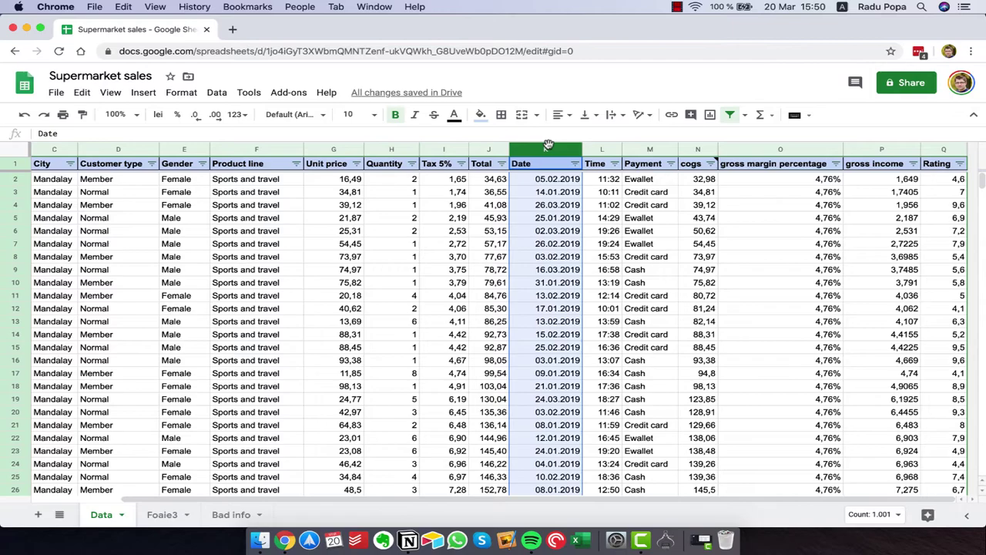
key("super+alt+equal")
left_click(545, 193)
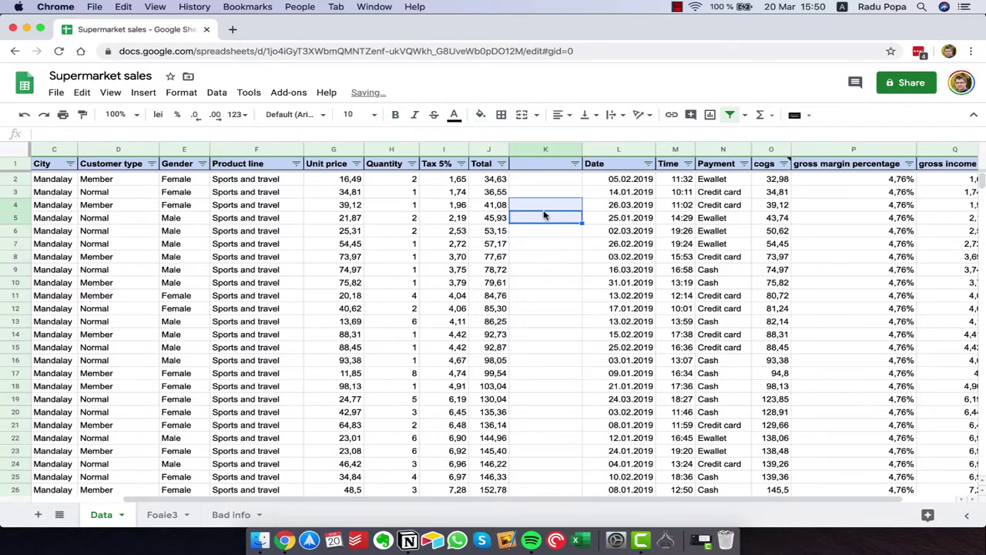
key("Up")
key("Up")
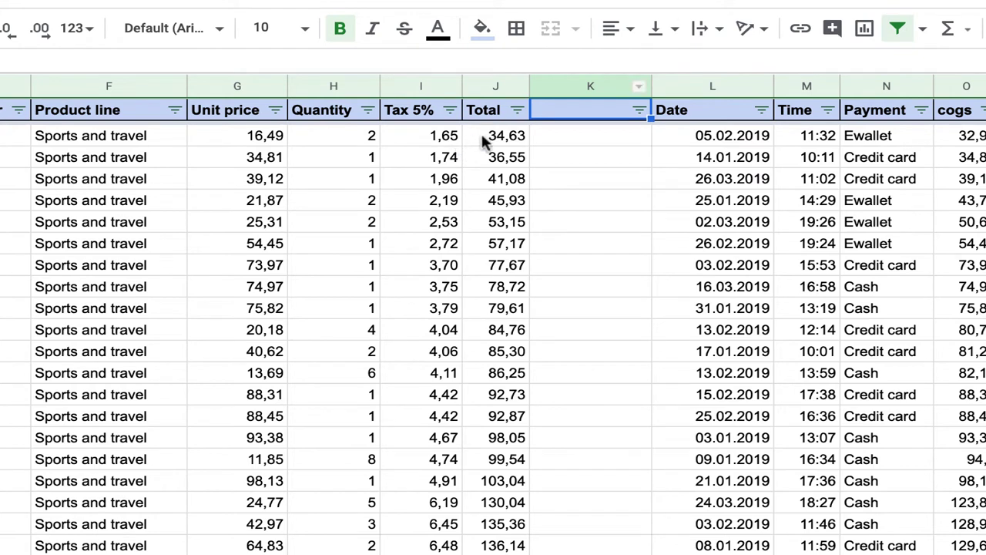
left_click(484, 136)
left_click(582, 119)
type("Total RON")
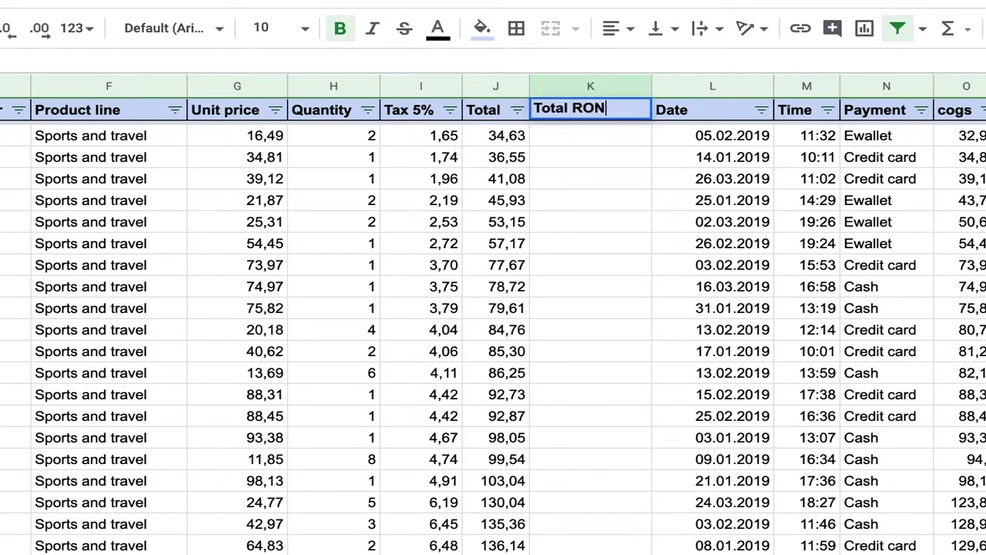
key("Return")
Enter =J2/4,3 in K2 and format the Total RON column as Number
type("=")
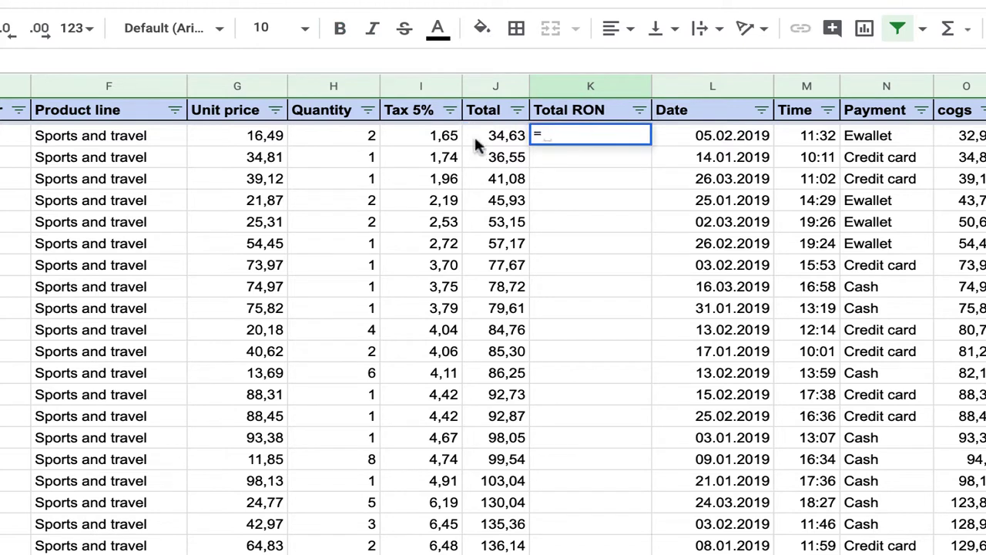
left_click(485, 137)
type("/4")
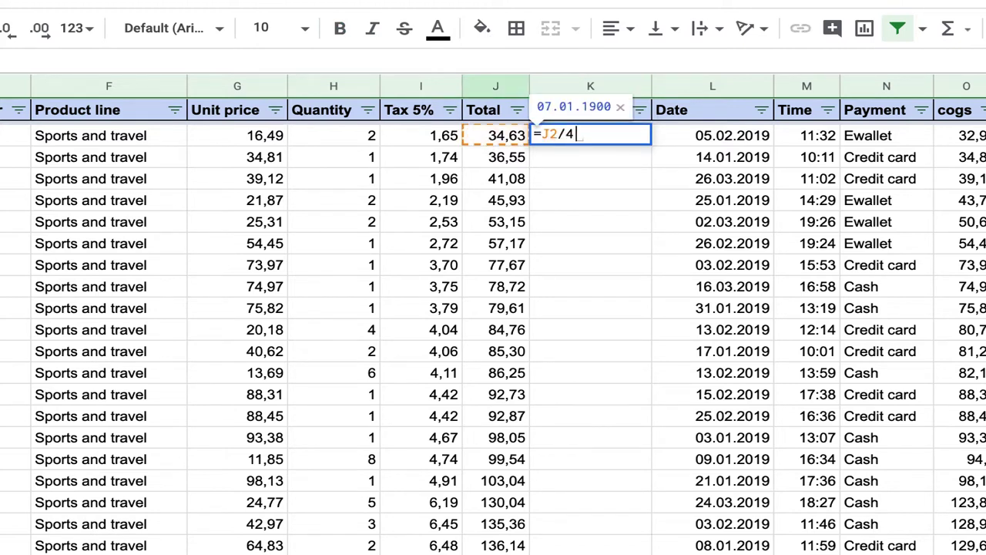
type(",")
type("3")
key("Return")
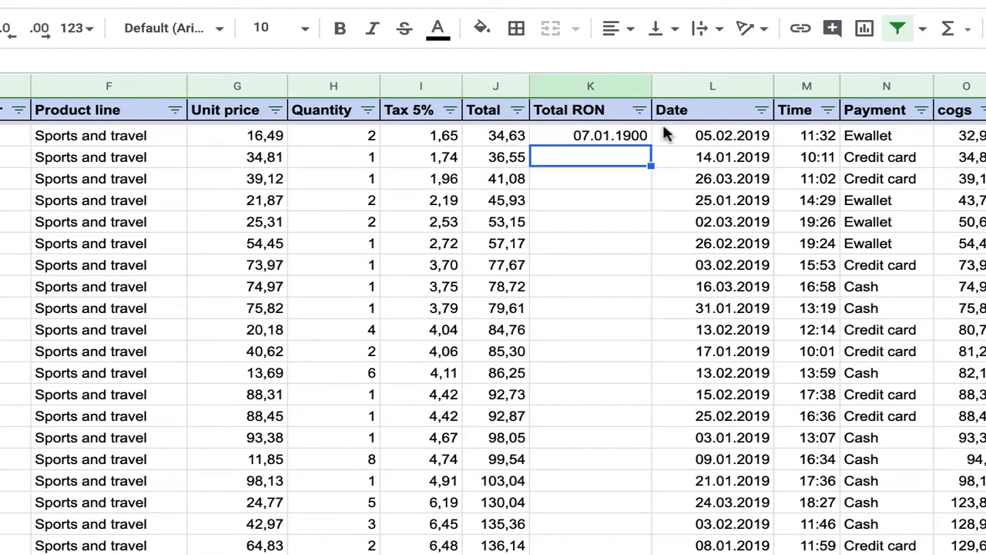
left_click(623, 137)
left_click(585, 86)
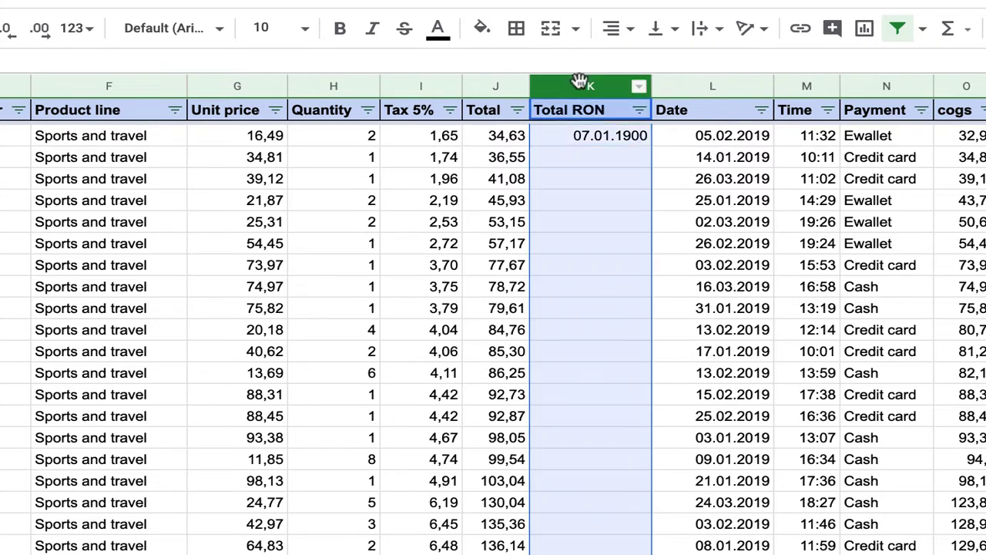
left_click(80, 35)
left_click(121, 145)
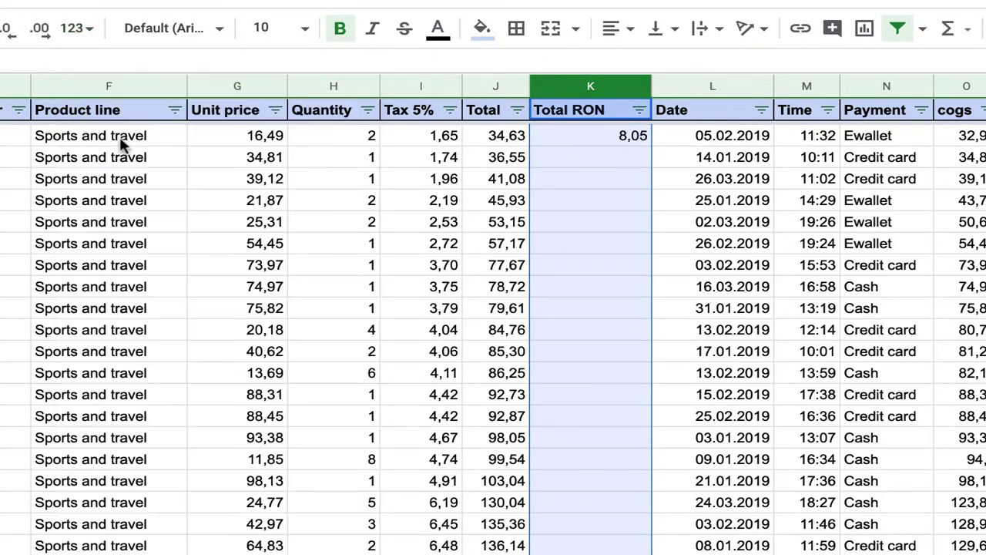
Correct K2 to =J2*4,3 so it shows 148,90
left_click(583, 137)
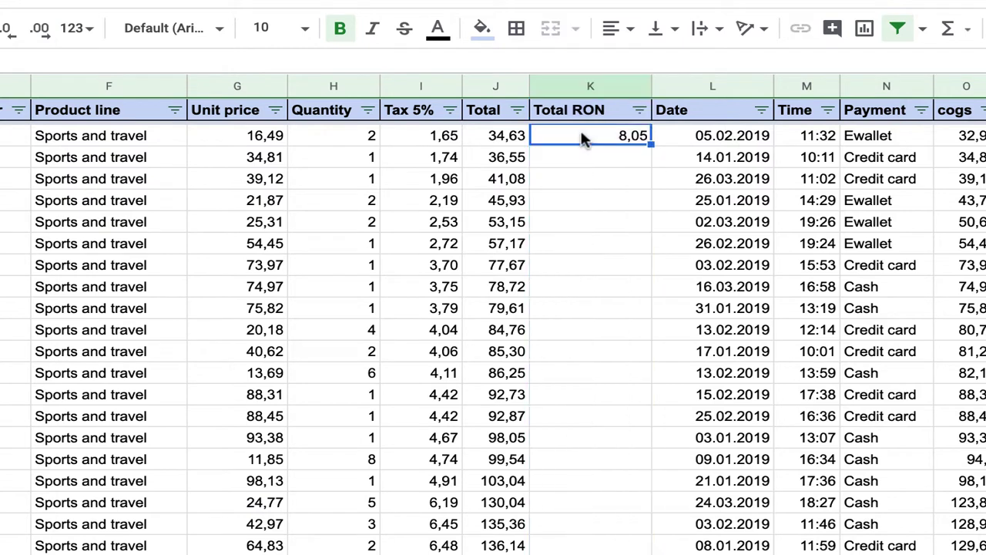
double_click(625, 137)
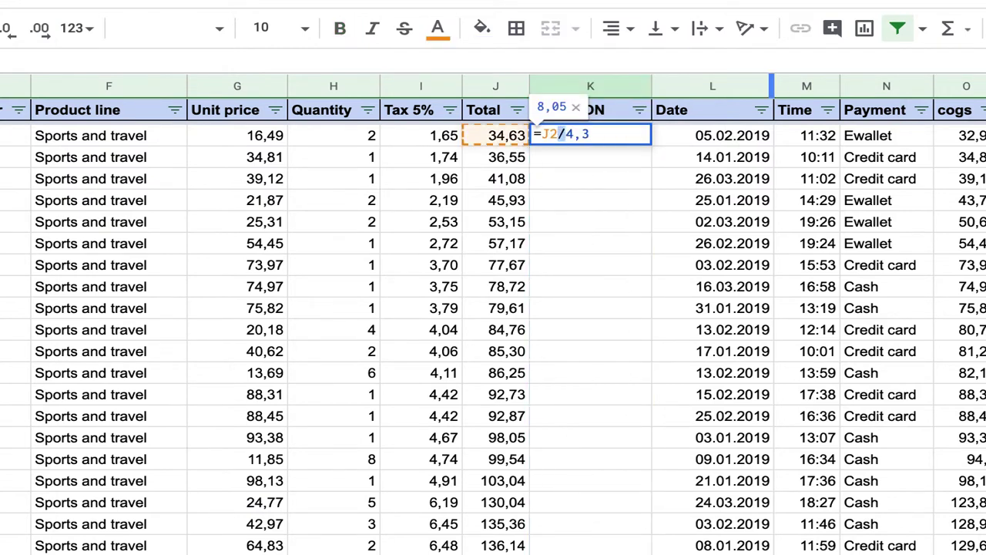
type("*")
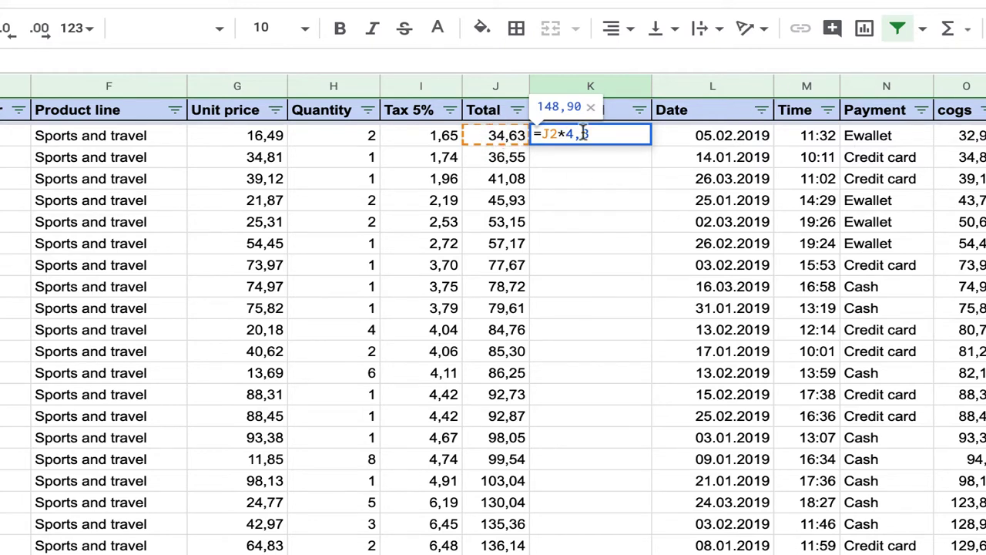
key("Return")
left_click(618, 146)
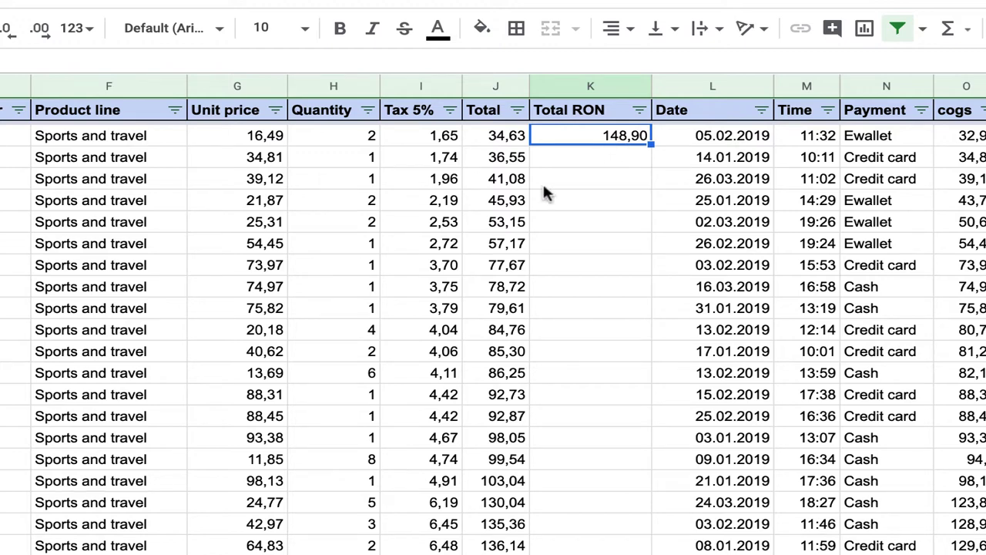
Enter =J3*4,3 in K3, fixing the mistyped 4,8 rate
left_click(616, 153)
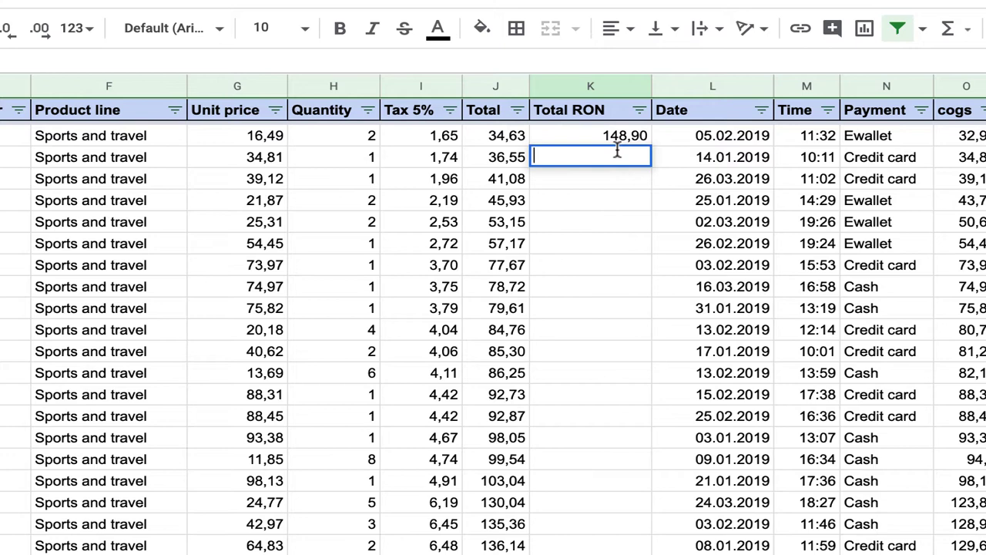
type("=")
left_click(485, 160)
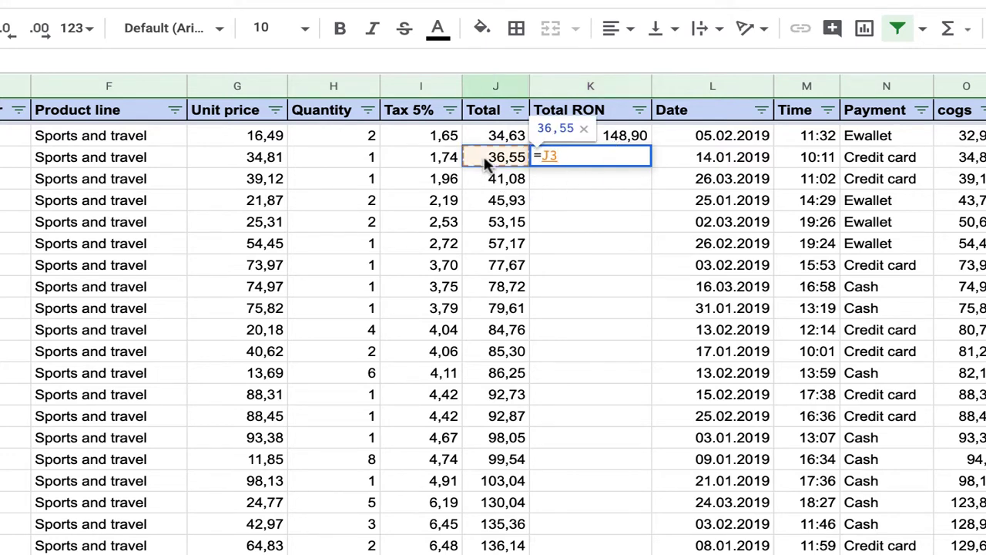
type("*")
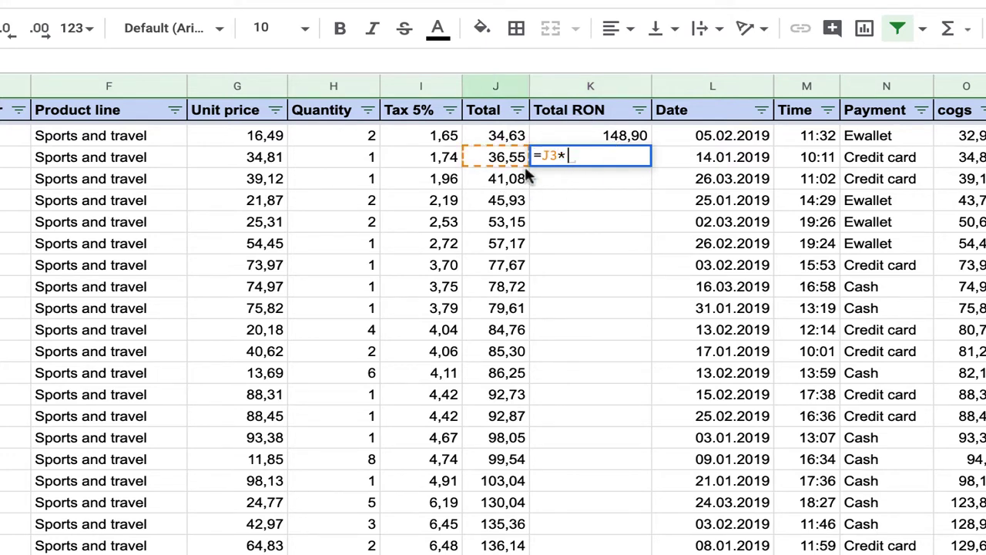
type("4,")
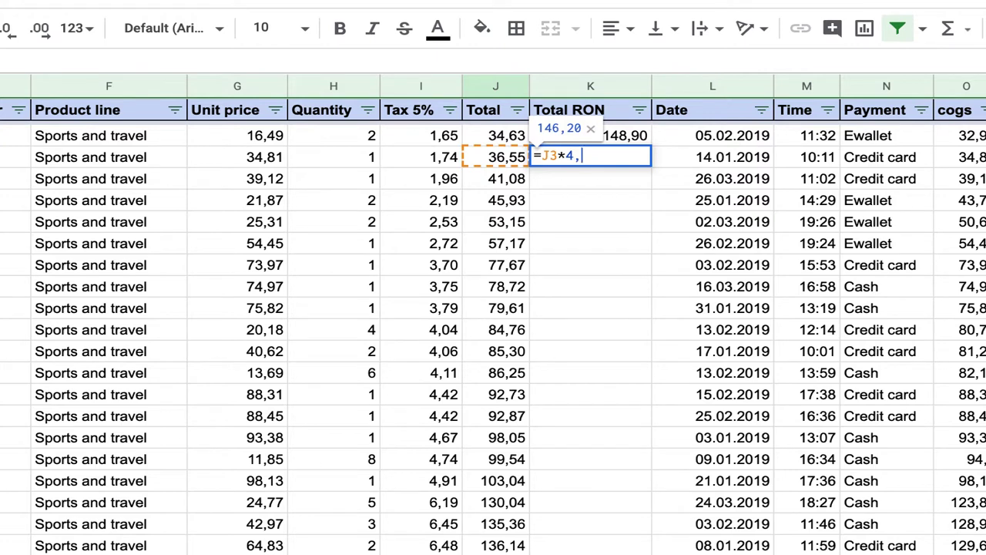
type("8")
key("BackSpace")
type("3")
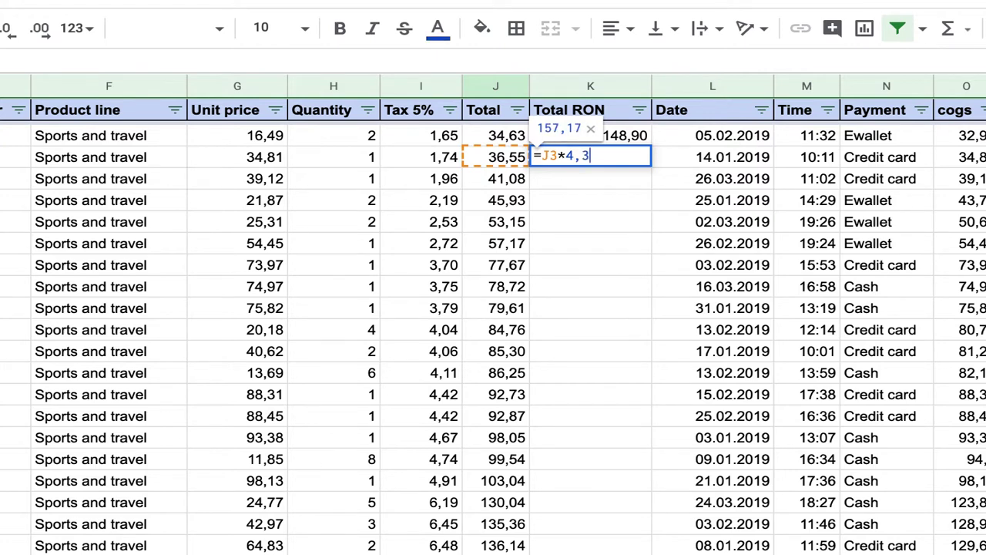
key("Return")
left_click(614, 165)
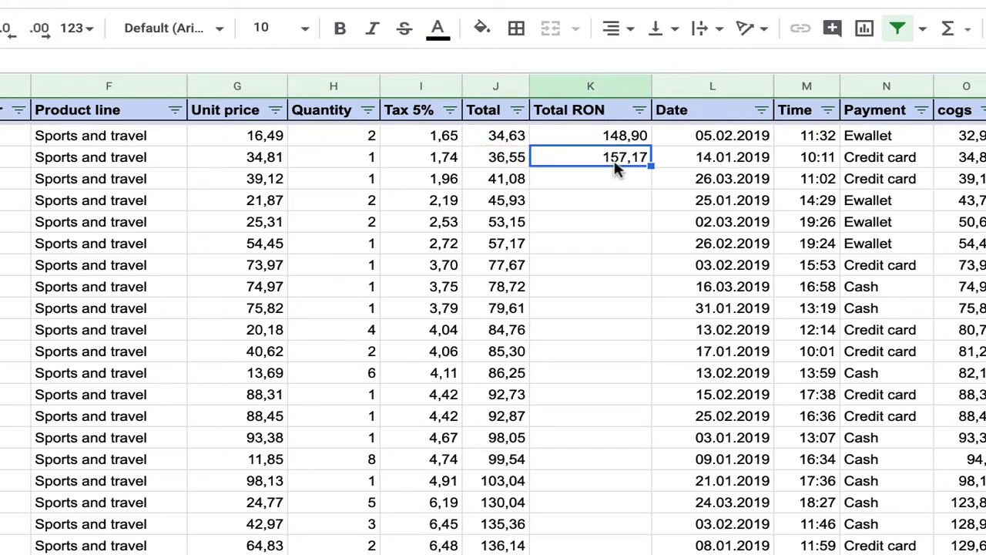
Fill the conversion formula down the rest of column K
left_click_drag(650, 165, 650, 315)
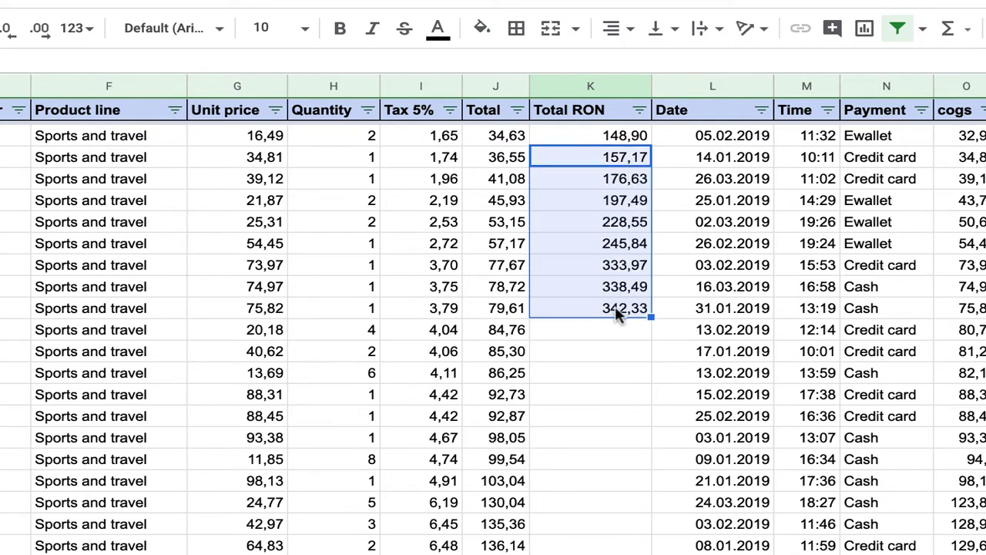
left_click(621, 312)
left_click_drag(650, 311, 650, 422)
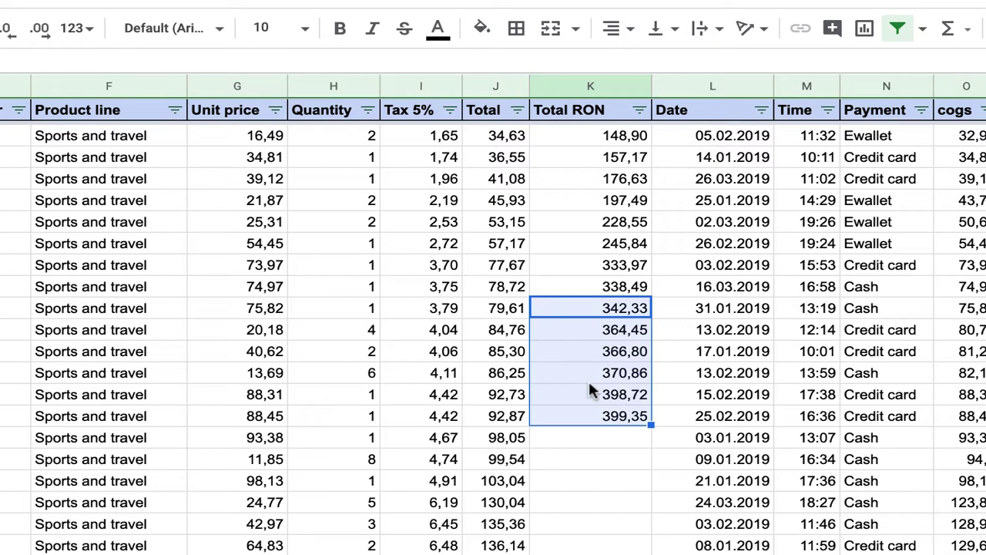
left_click(592, 408)
scroll(592, 409, "down", 3)
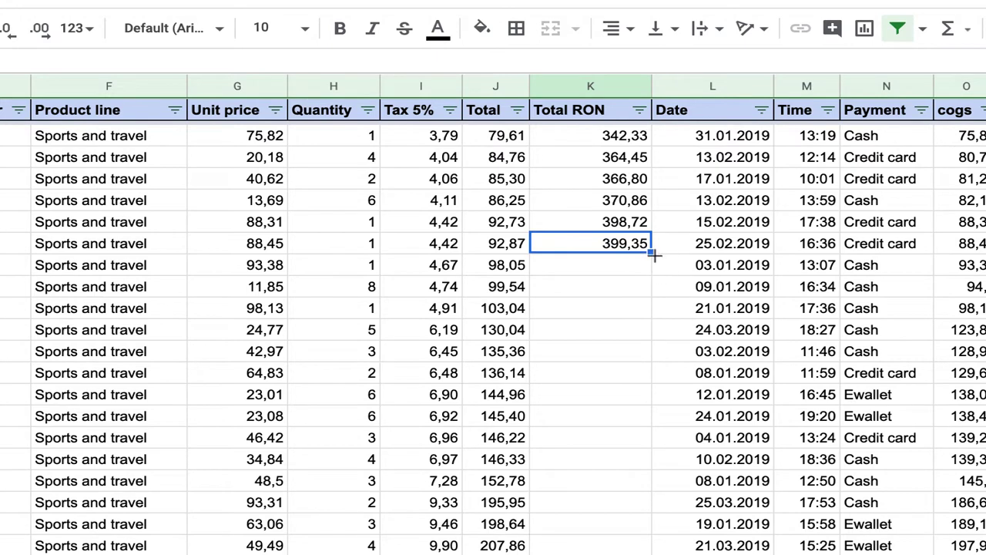
double_click(654, 251)
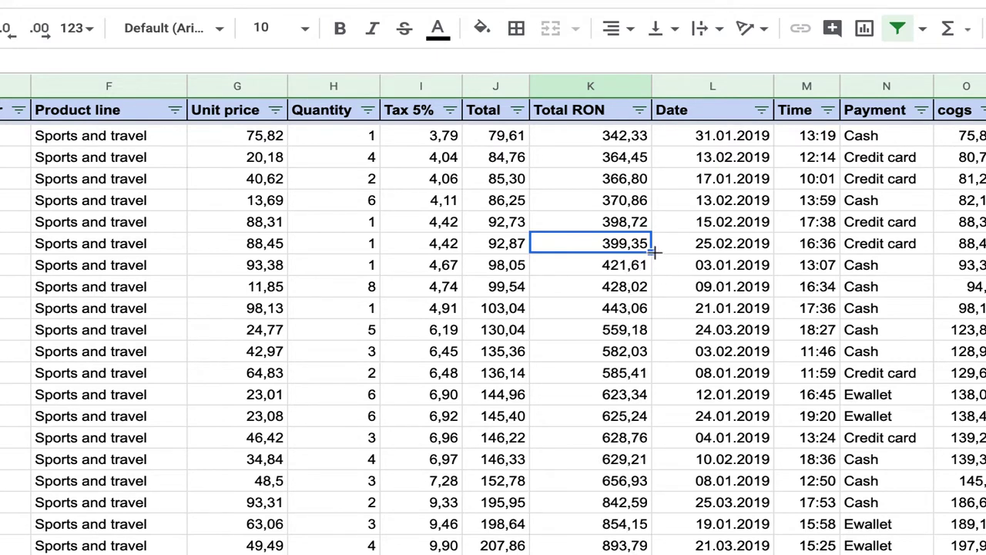
left_click(581, 329)
key("ctrl+Up")
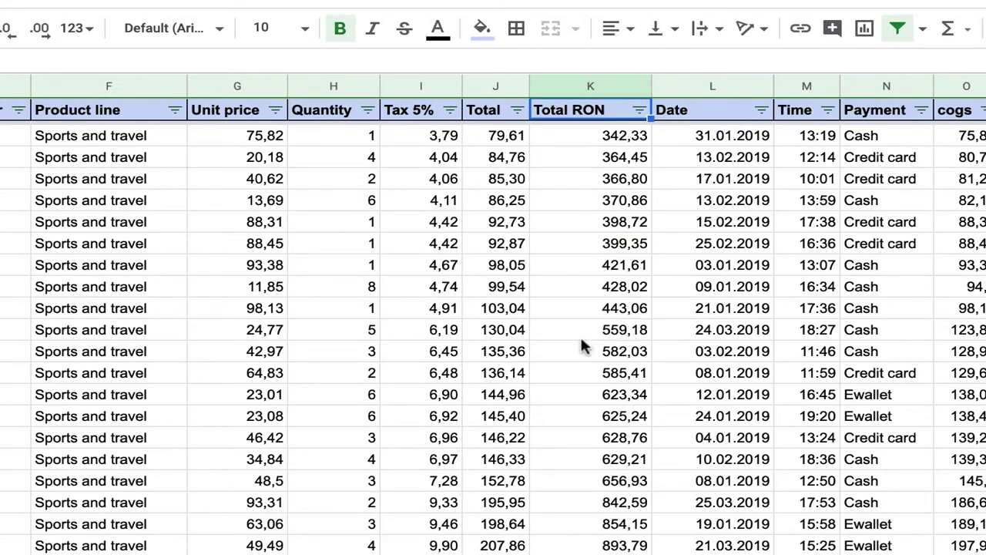
scroll(581, 339, "down", 10)
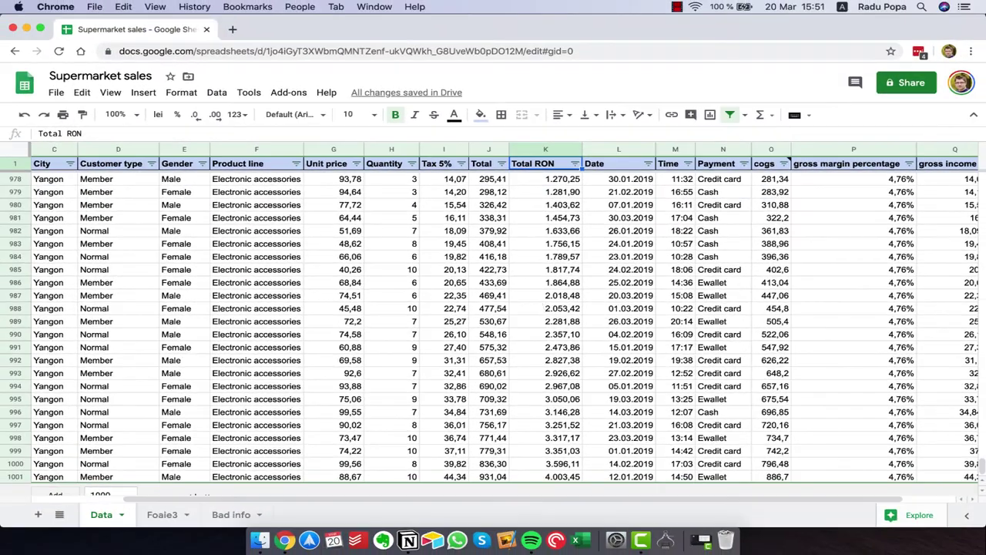
Insert a new column before Date and enter the rate 4,3 in L1
key("Down")
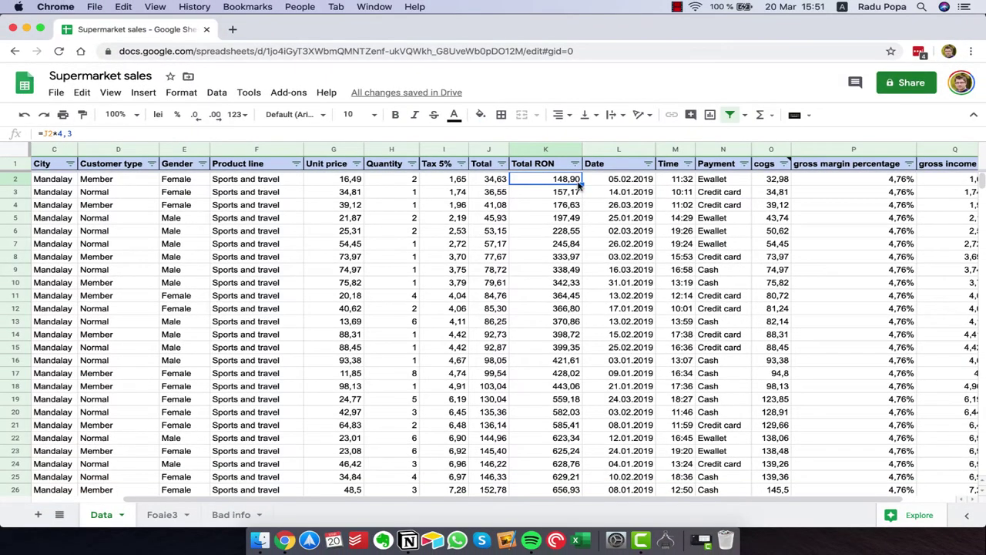
left_click(544, 149)
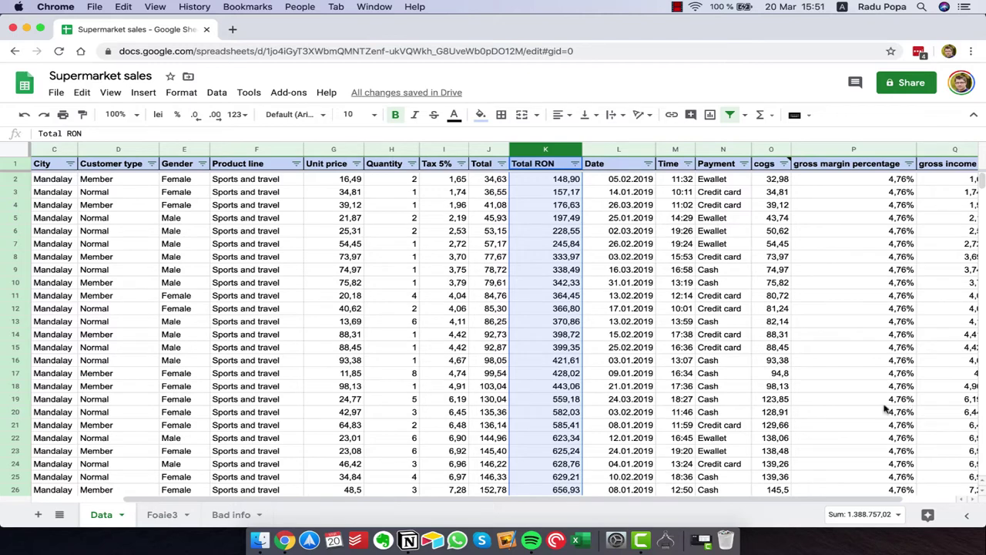
left_click(536, 204)
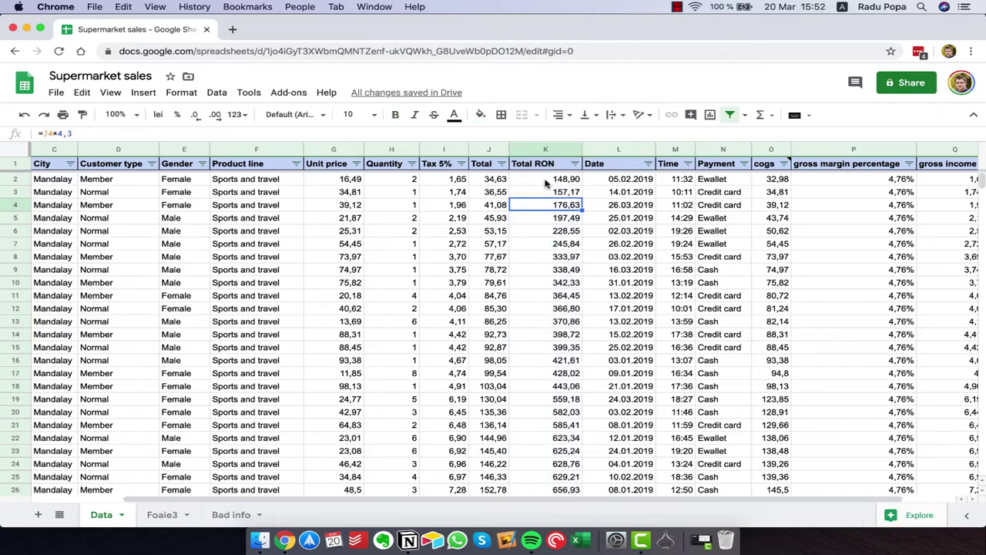
left_click(621, 149)
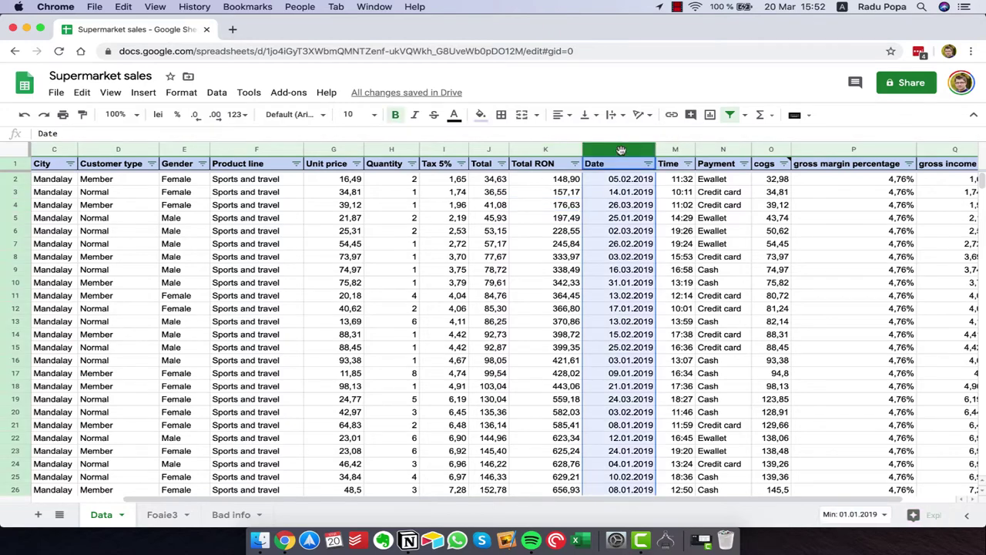
key("super+alt+equal")
left_click(627, 219)
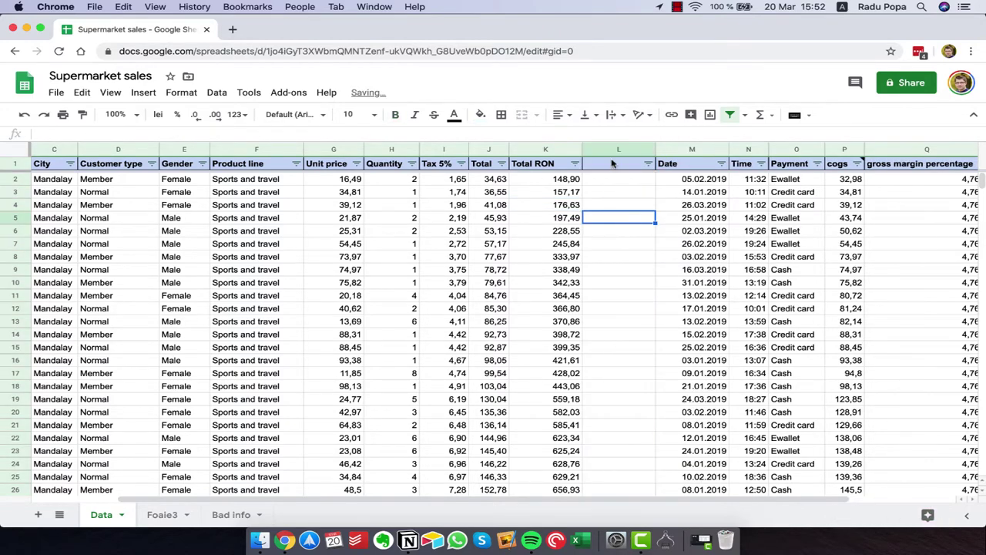
left_click(613, 165)
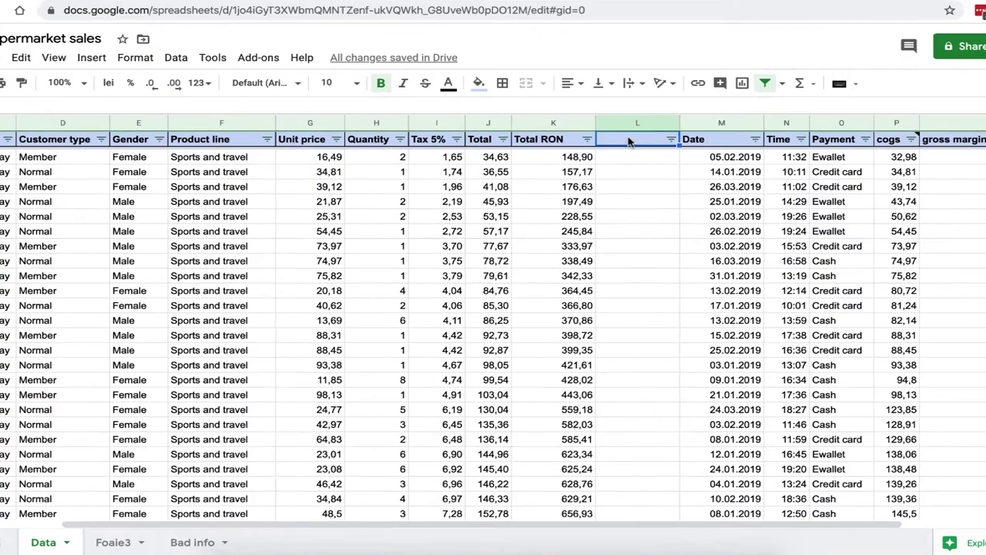
type("4,3")
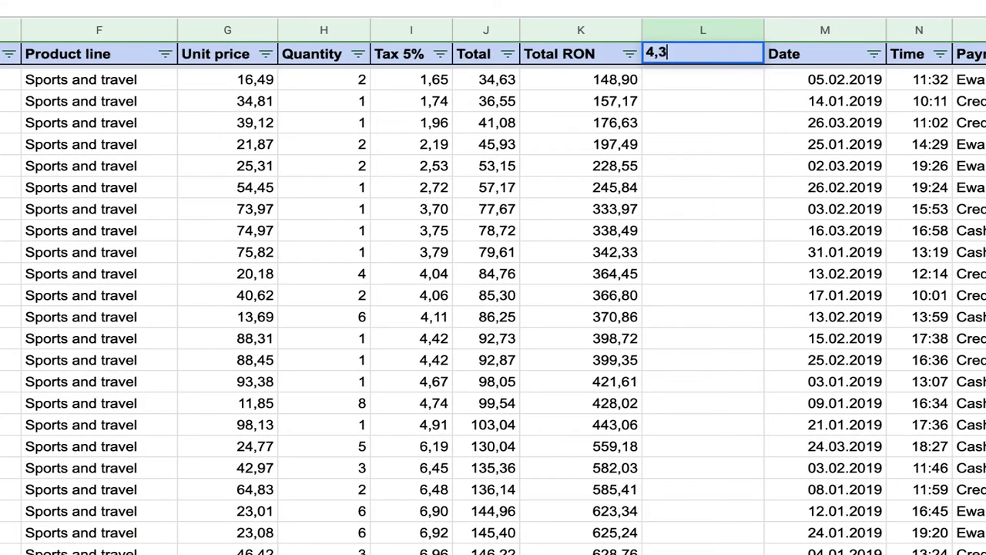
key("Return")
Clear the Total RON values from K2 down
left_click(528, 80)
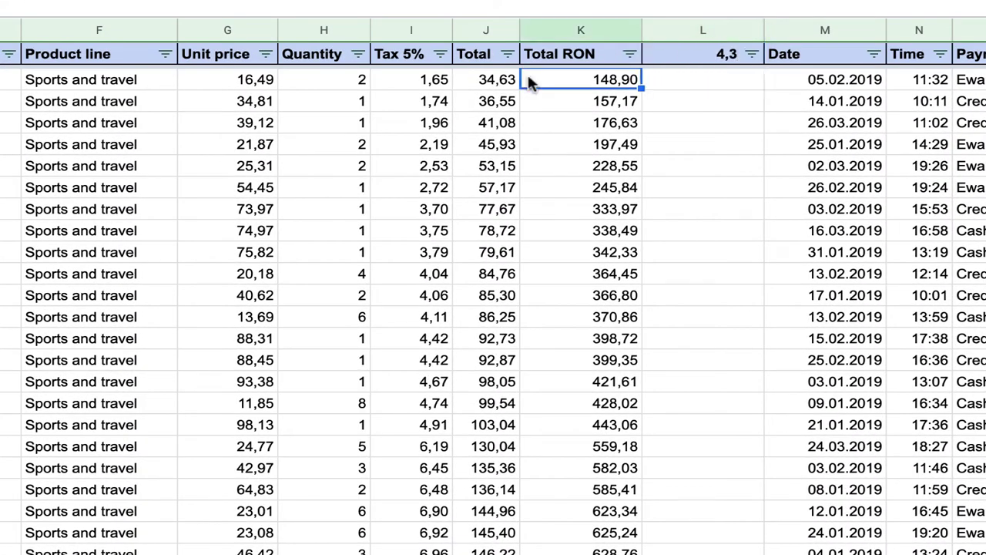
key("ctrl+shift+Down")
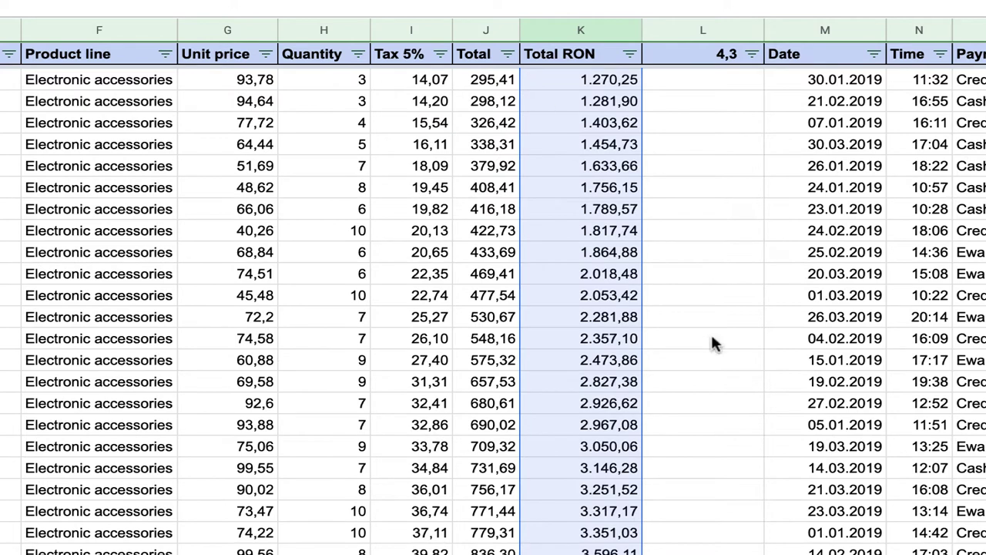
key("Delete")
Enter =J2*L1 in K2, giving 148,90, and copy it down column K
key("Up")
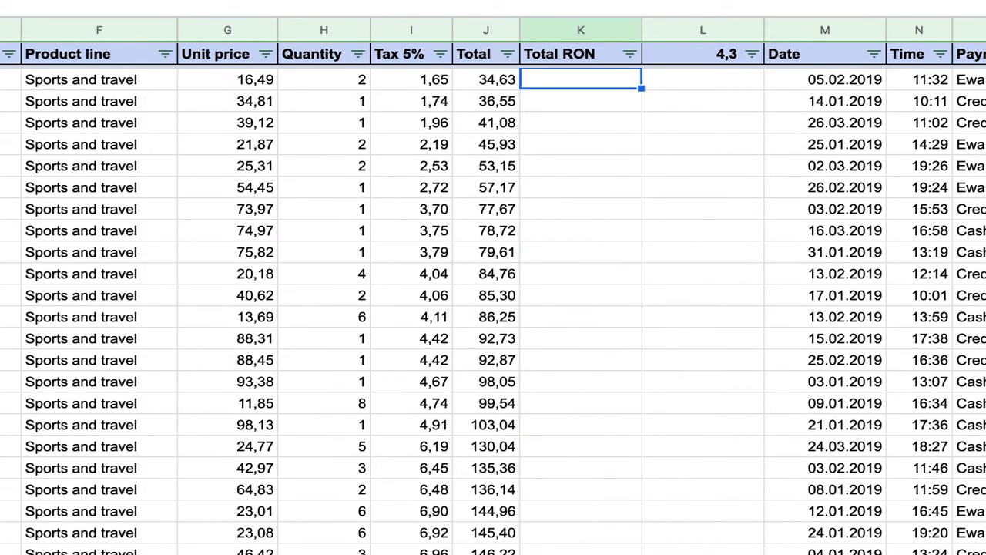
key("Down")
key("Up")
key("Up")
key("Down")
type("=")
left_click(485, 77)
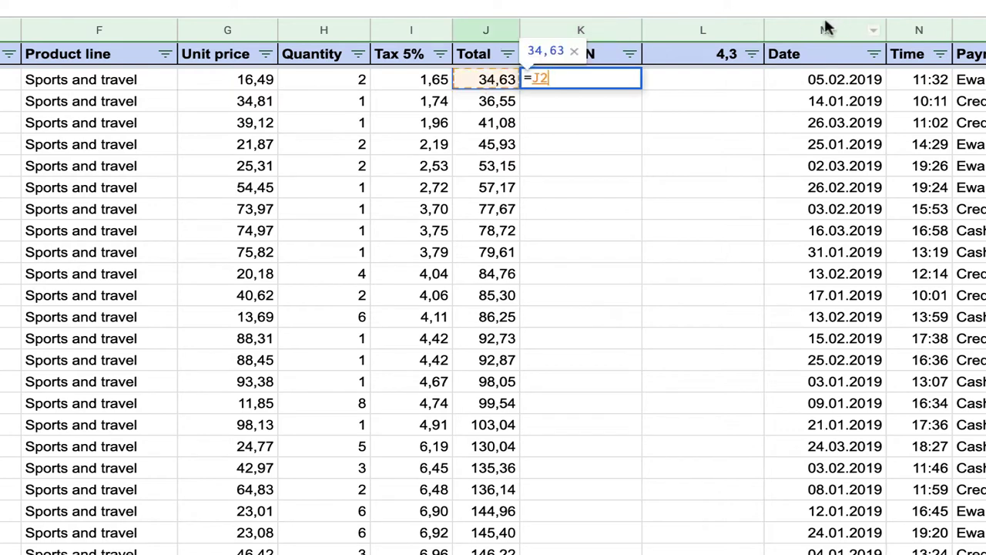
type("*")
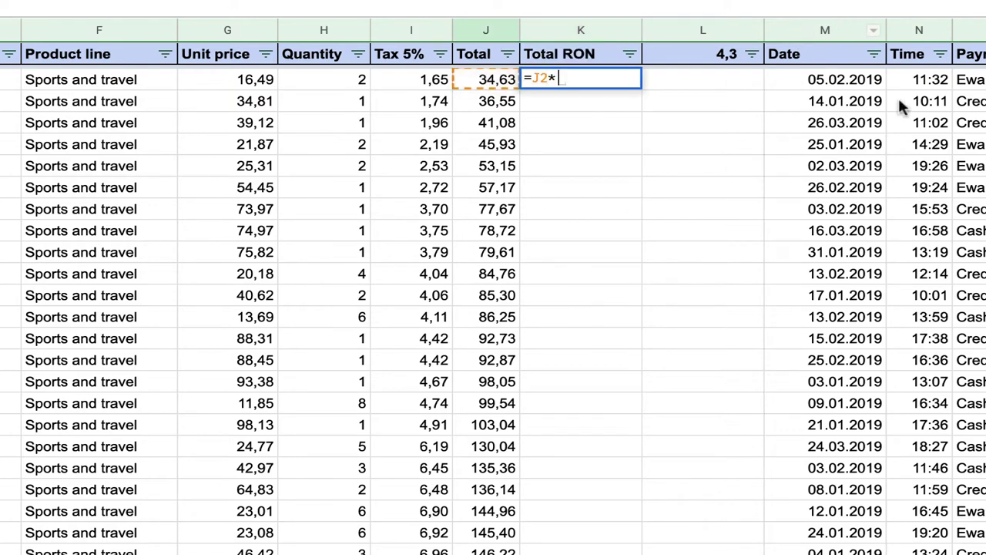
left_click(665, 53)
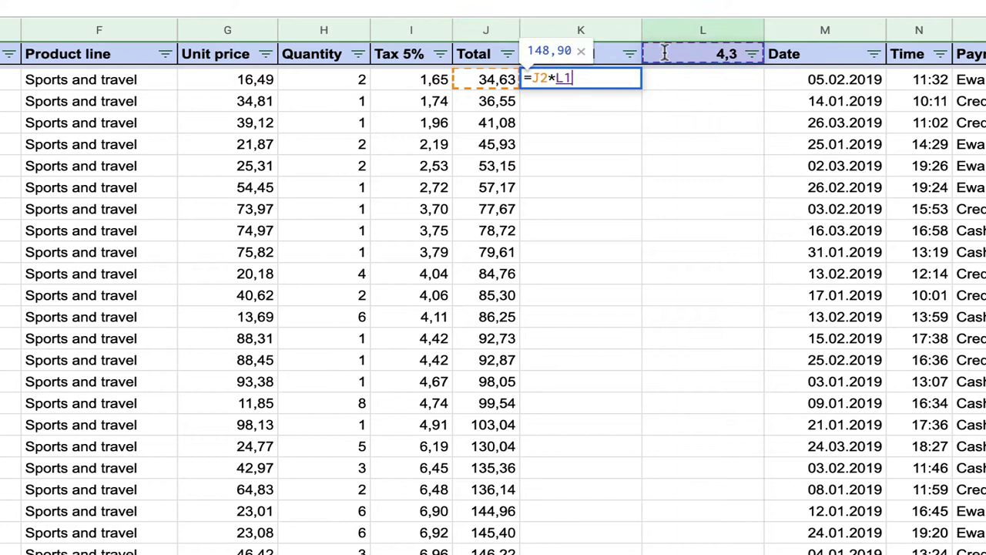
key("Return")
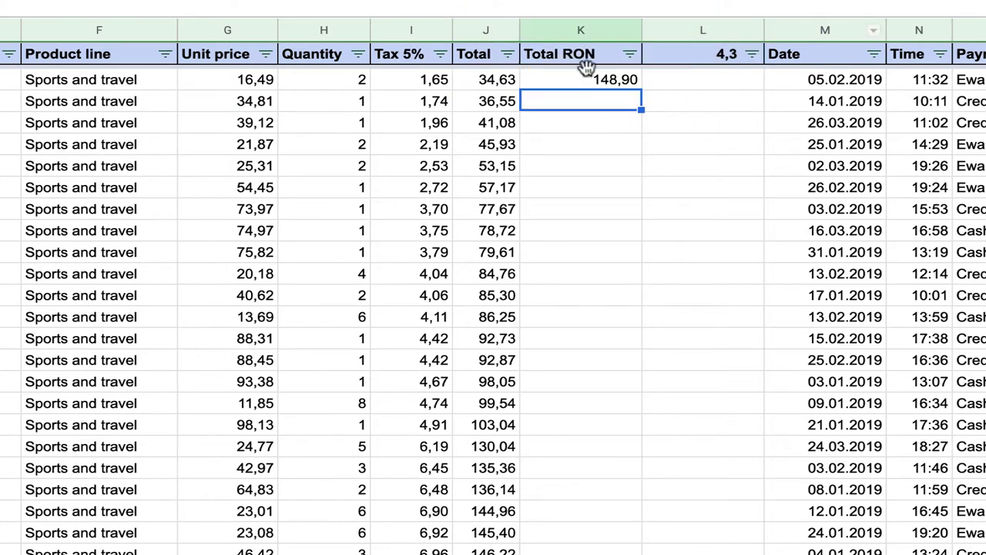
left_click(585, 85)
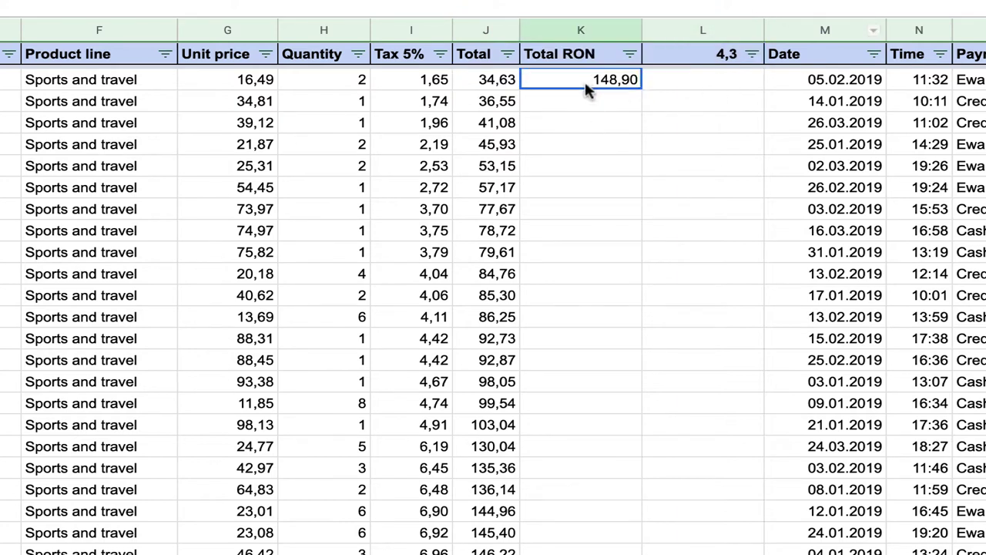
double_click(641, 87)
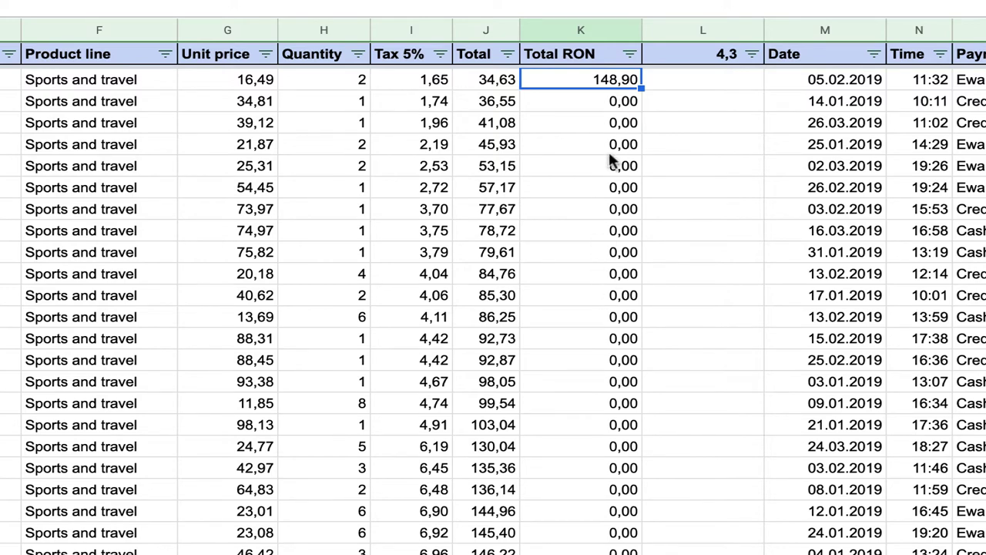
Inspect the K3 and K4 formulas, which point at empty rate cells, then return to K2
left_click(613, 110)
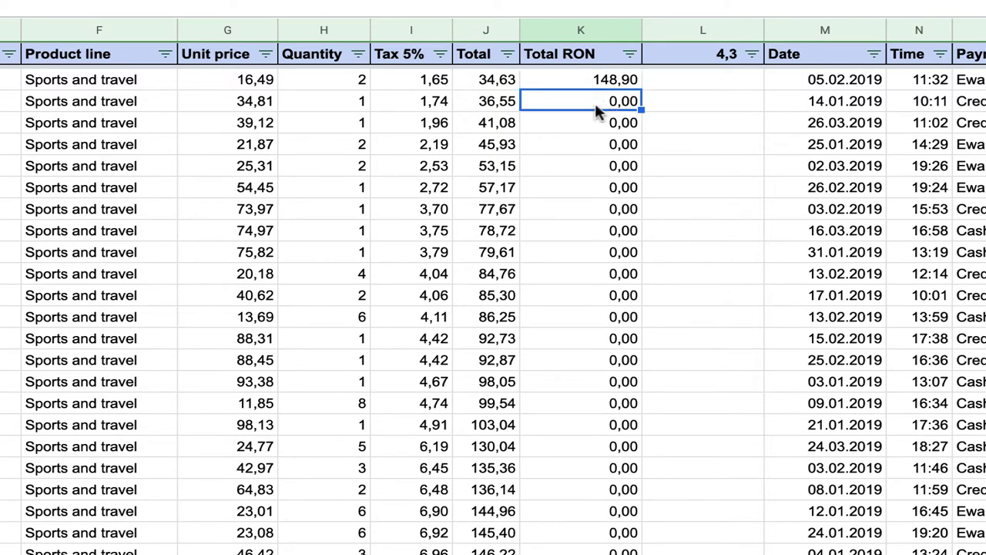
double_click(593, 107)
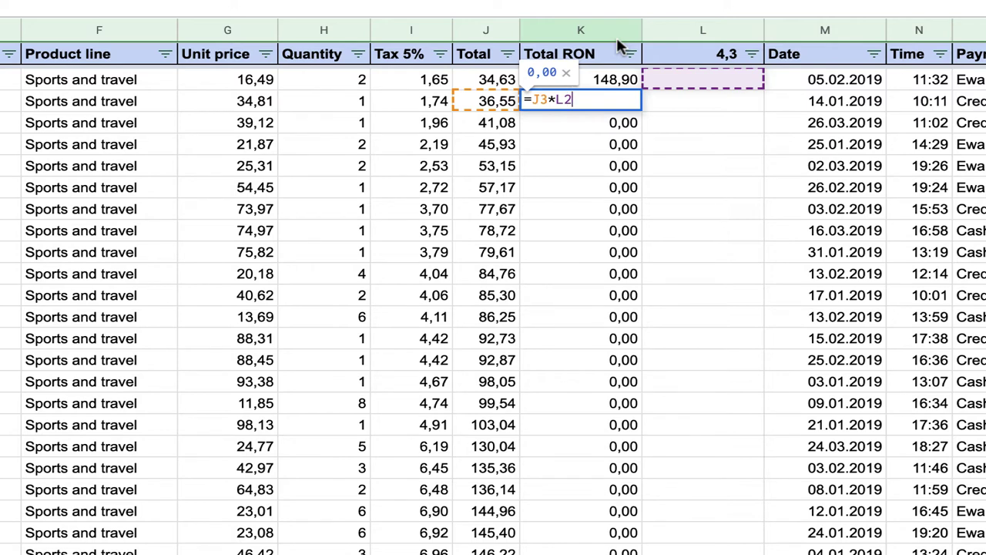
key("Return")
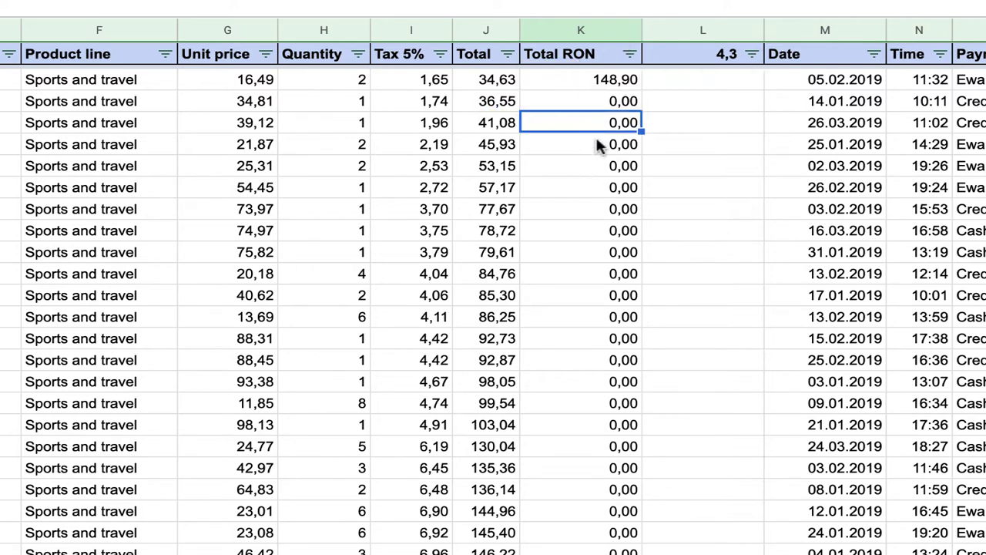
double_click(605, 127)
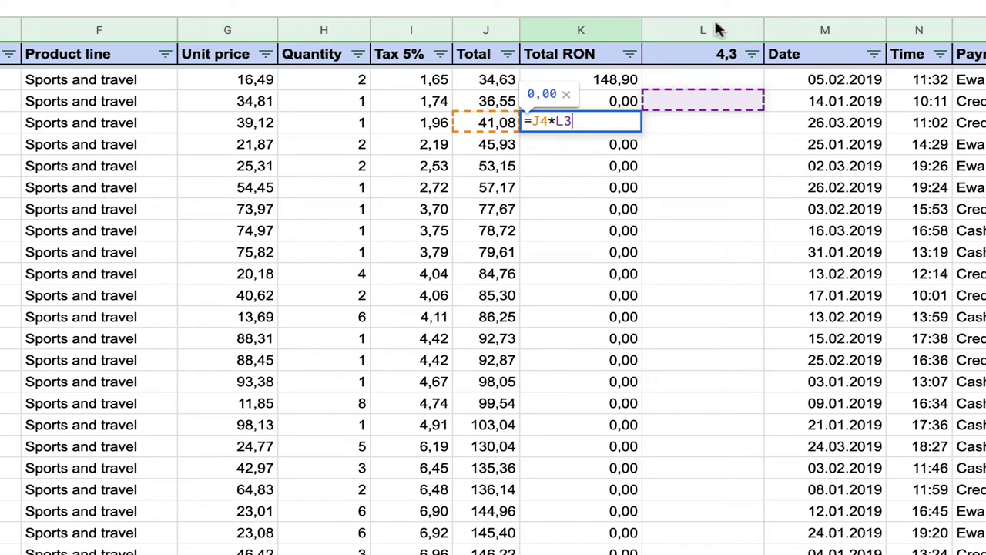
key("Return")
left_click(551, 79)
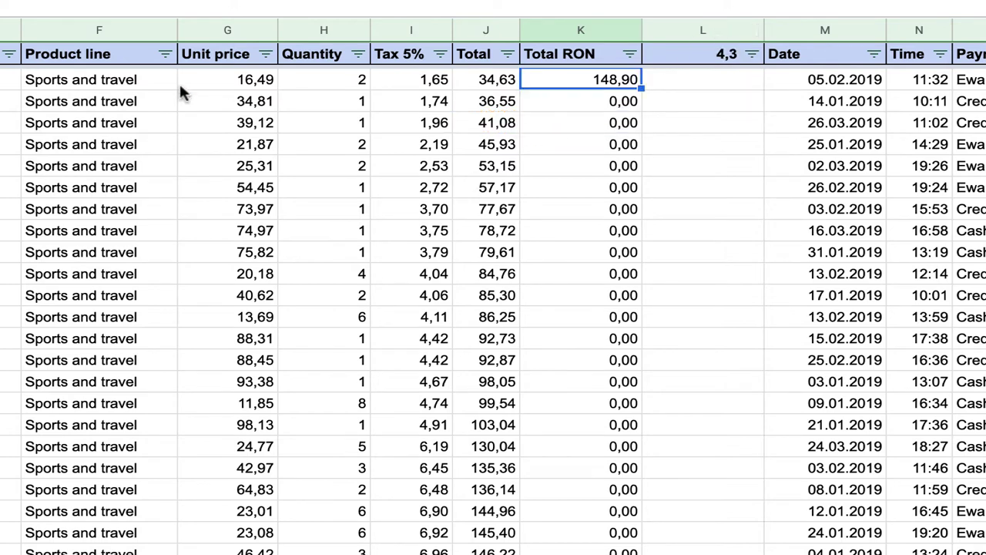
Add a $ to the L1 reference in K2 and refill column K
double_click(531, 77)
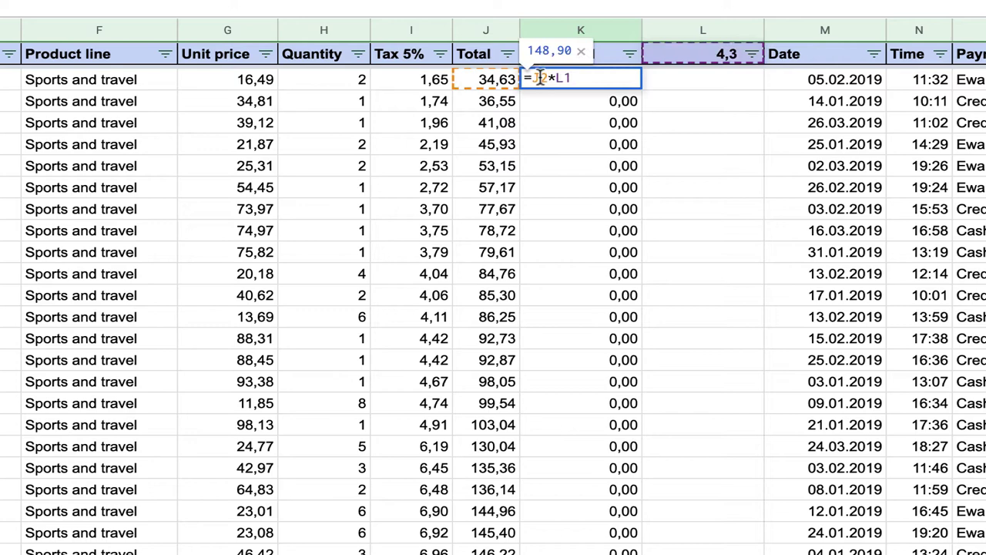
left_click(565, 77)
type("$")
key("Return")
left_click(616, 84)
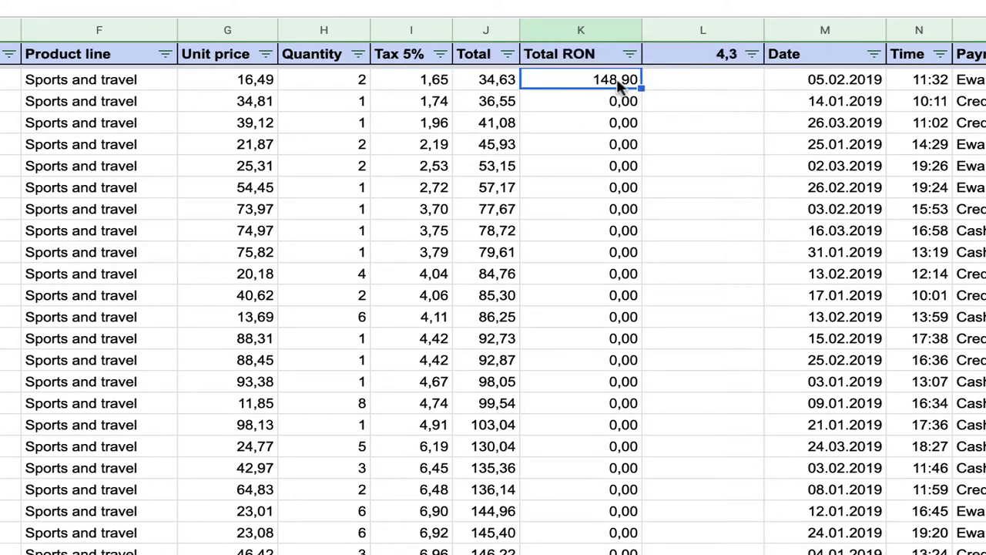
double_click(640, 87)
scroll(728, 280, "down", 1)
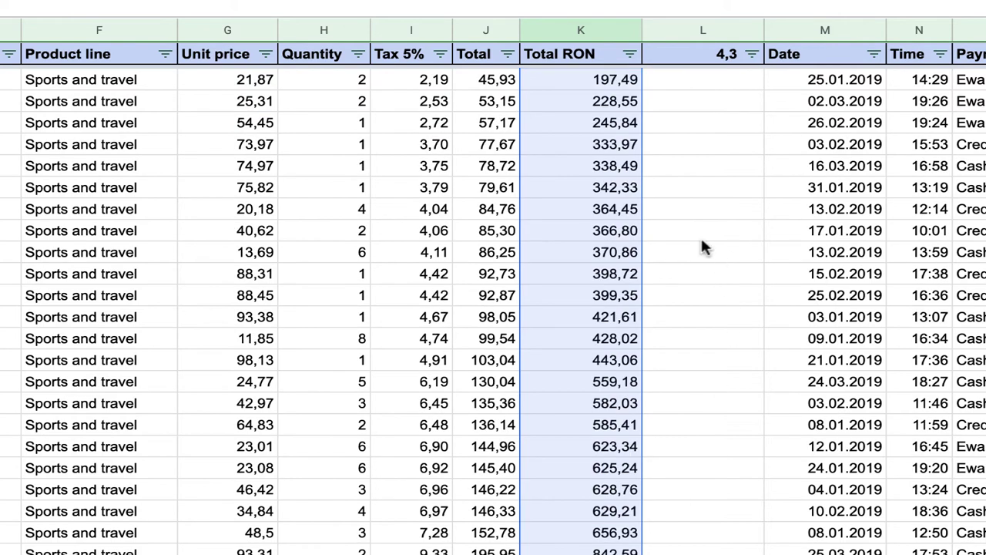
scroll(703, 247, "up", 1)
scroll(703, 246, "down", 3)
scroll(703, 247, "up", 3)
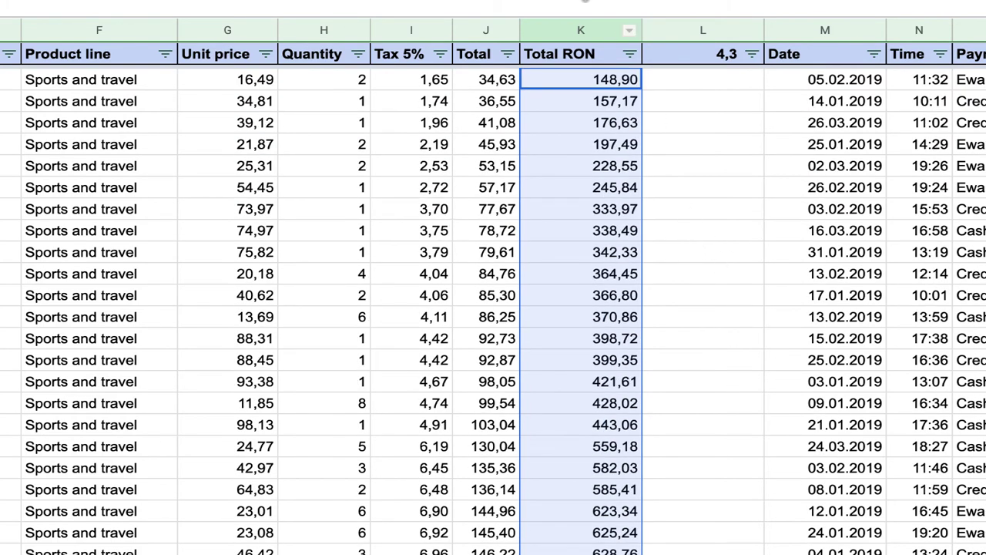
Lock the rate as $L$1 in K2 and drag the formula down column K
left_click(594, 82)
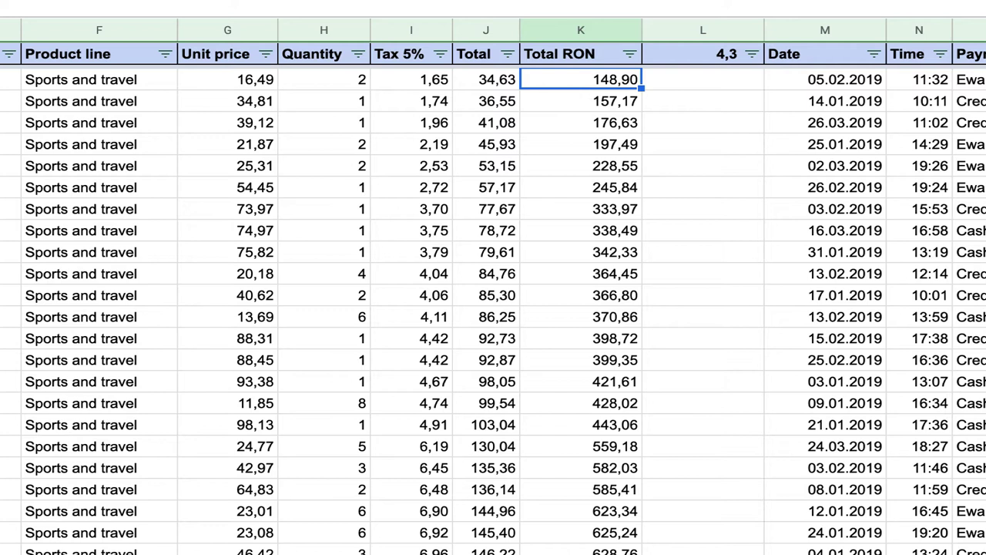
key("F2")
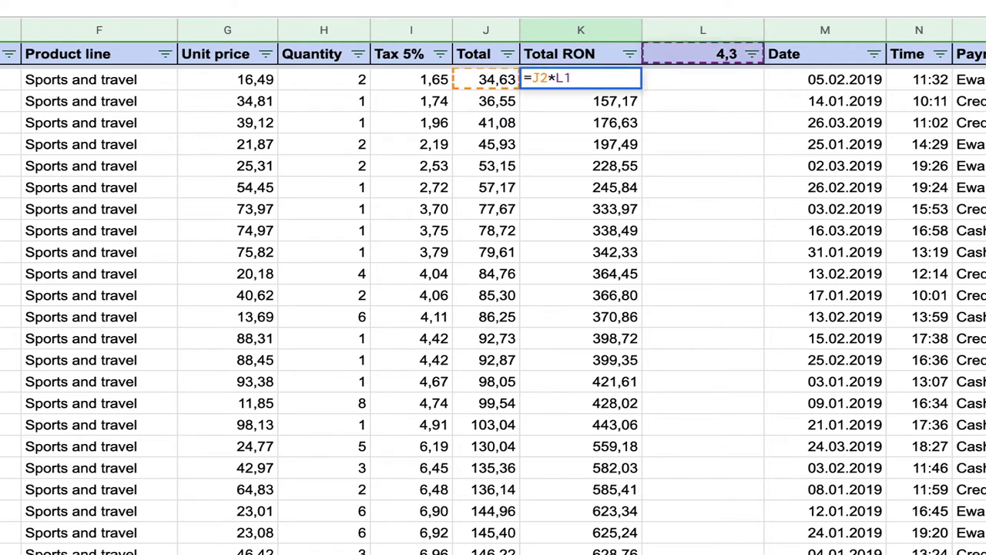
key("F4")
key("Return")
left_click(579, 77)
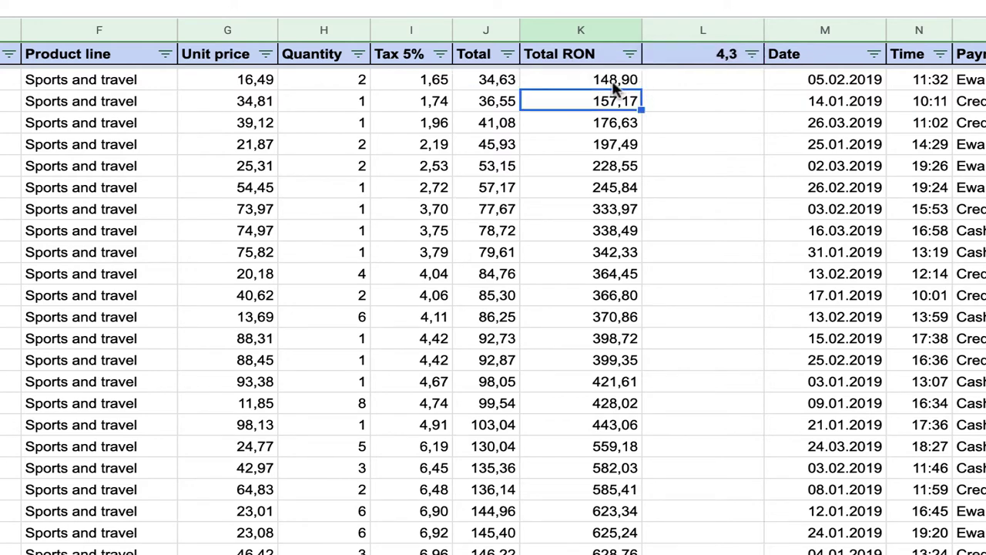
left_click_drag(641, 89, 658, 303)
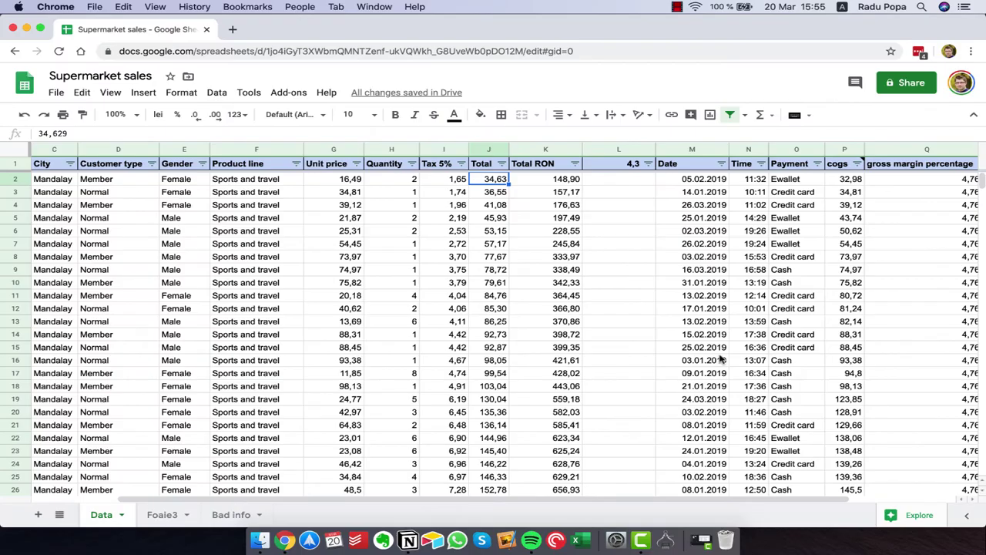
Jump to the last Total row (J1001) and add ten empty rows below the data
key("super+Down")
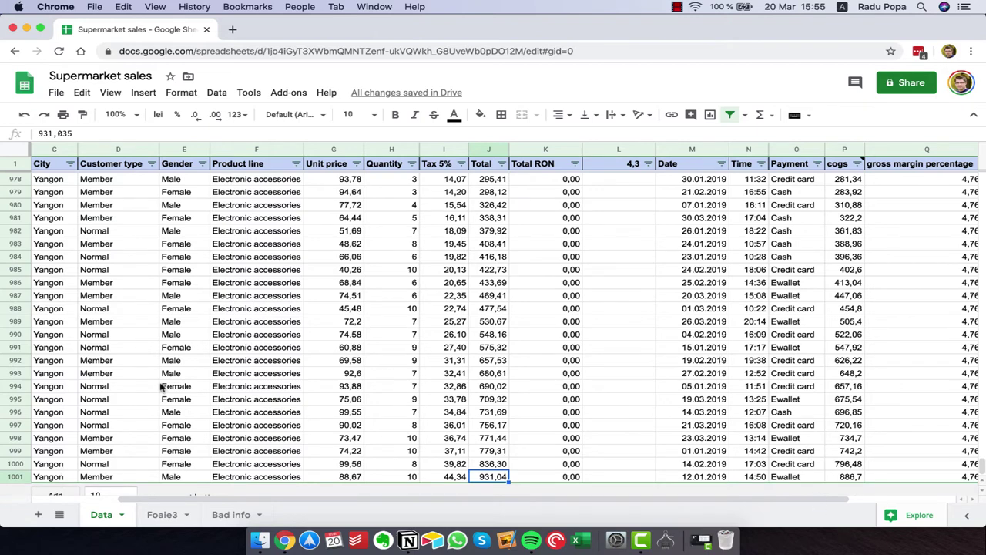
scroll(106, 435, "down", 1)
left_click(60, 483)
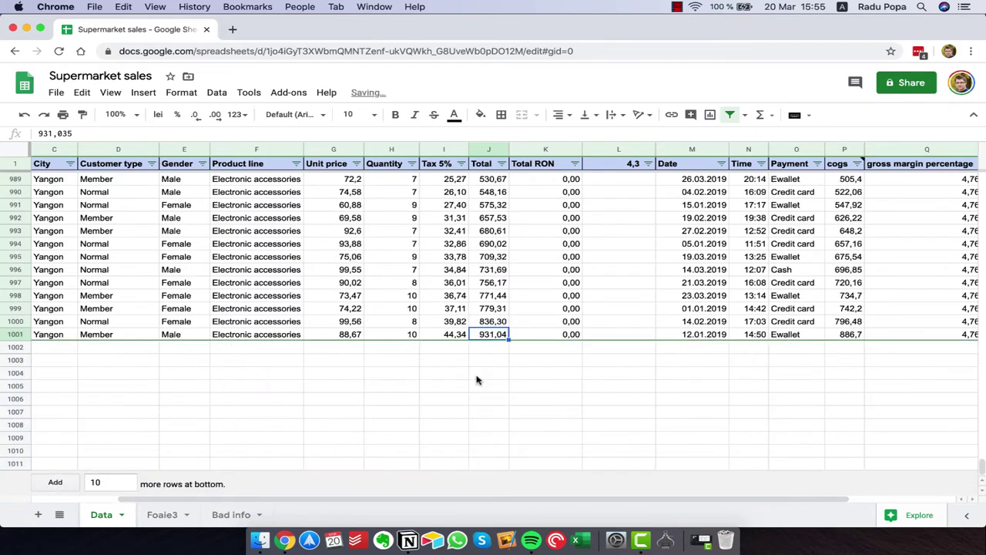
Enter =SUM(J2:J1001) under the Total column, giving 322.966,75, and select its row
left_click(490, 347)
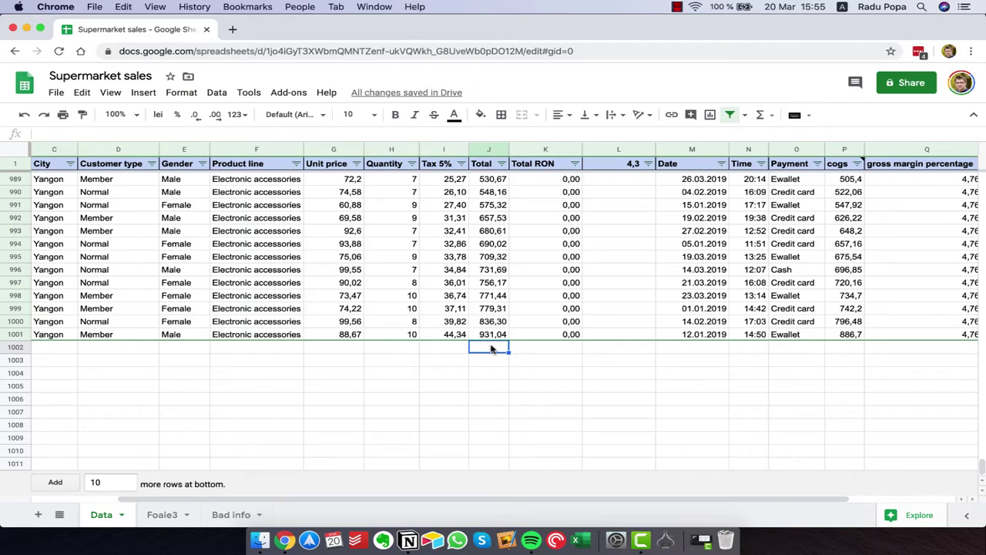
type("=s")
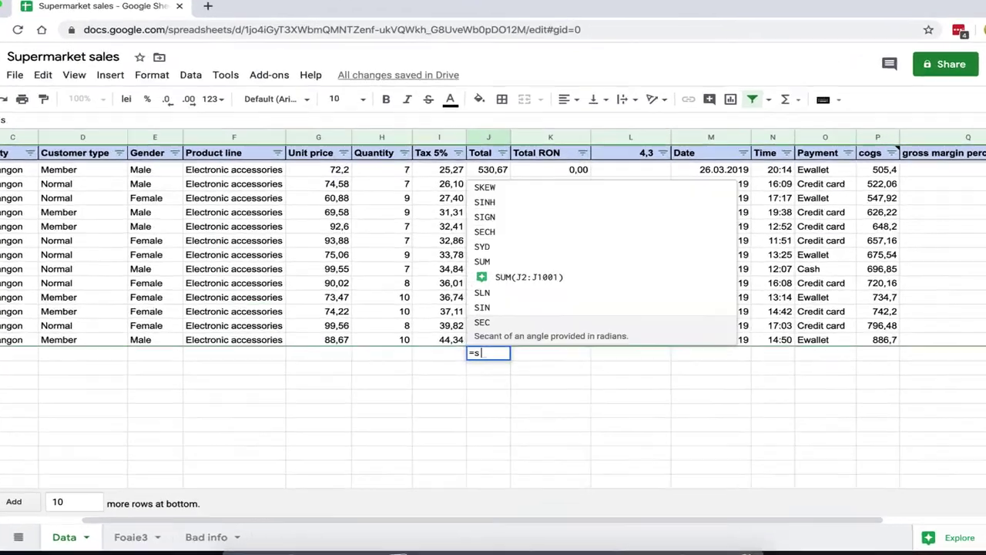
type("um")
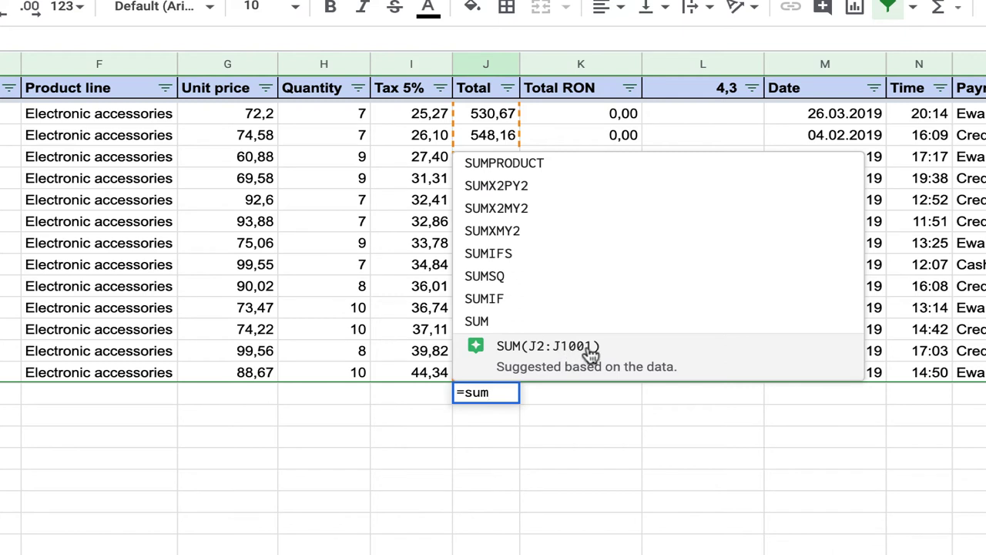
left_click(590, 353)
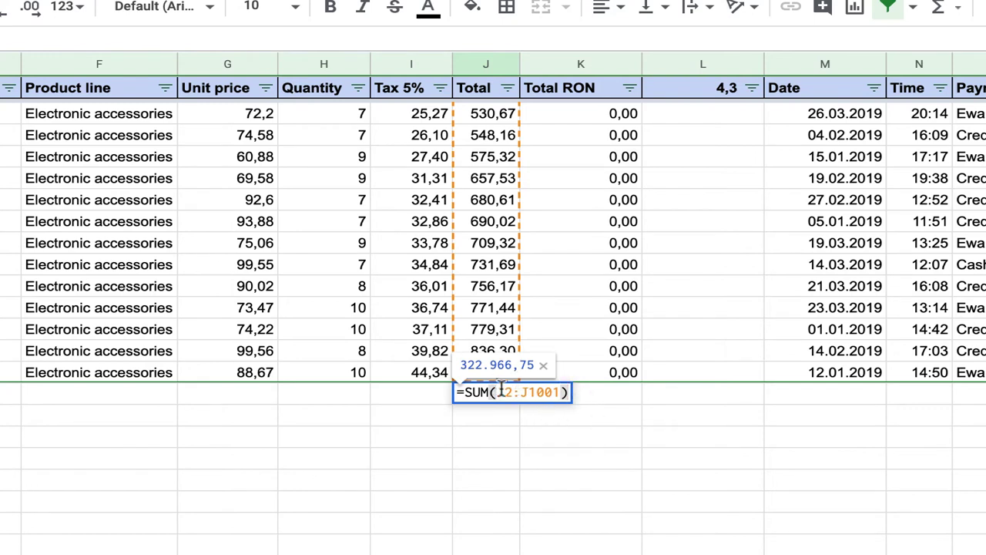
key("Left")
key("Left")
key("Left")
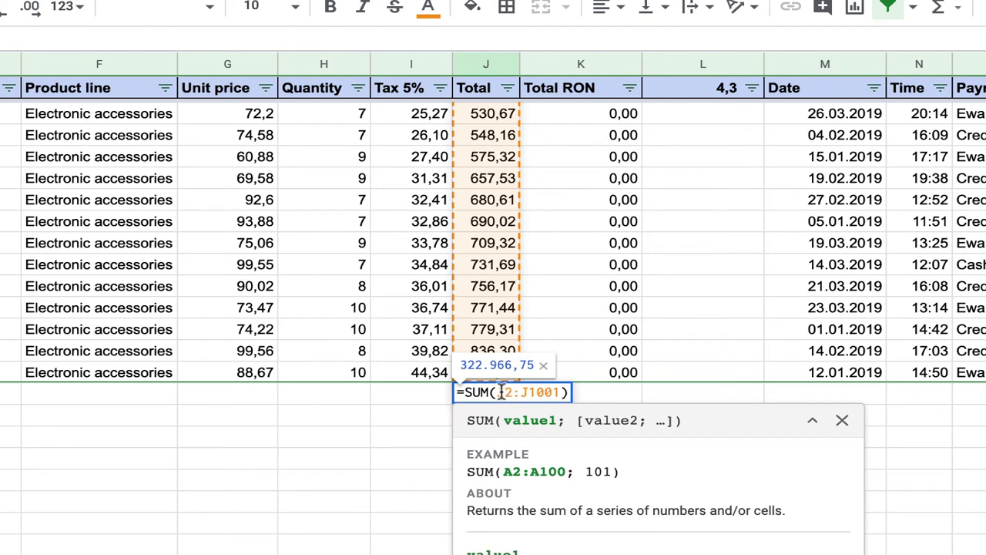
left_click_drag(497, 392, 547, 392)
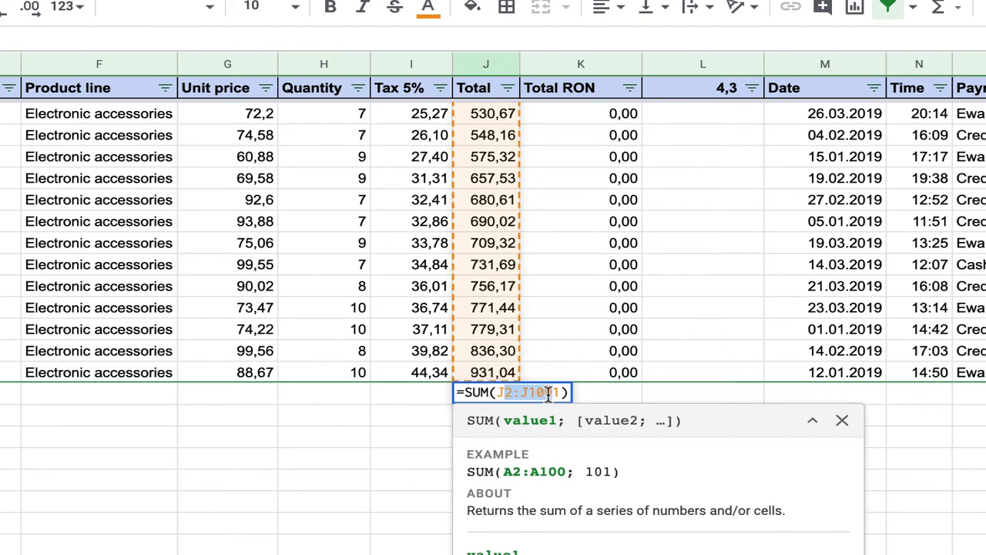
key("Return")
key("Up")
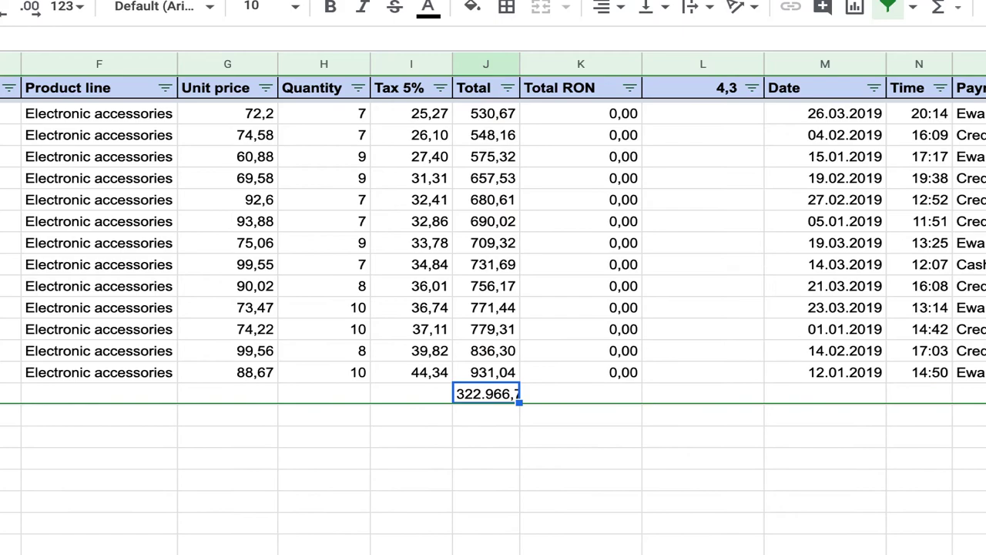
left_click(6, 347)
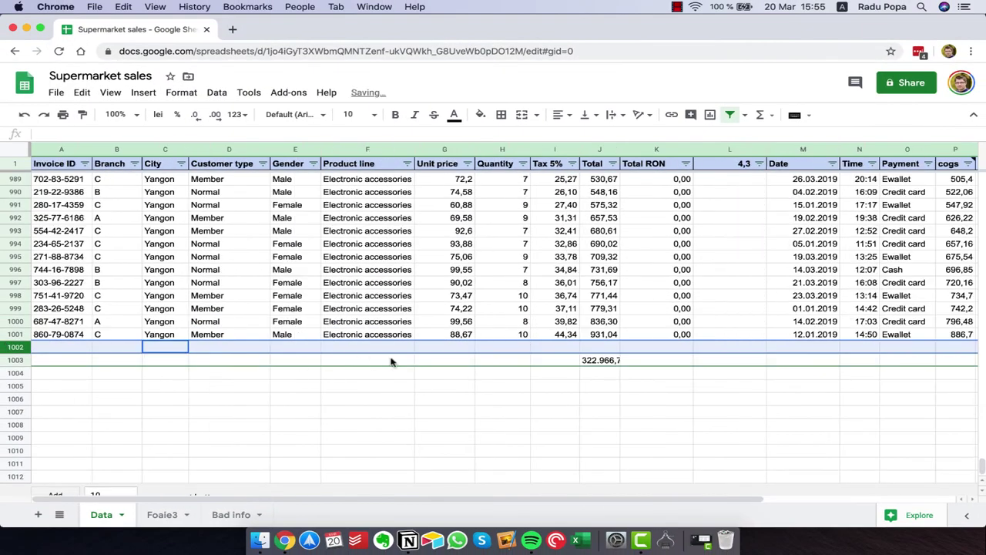
Move the total row down to row 1003, turn on the data filter, and widen column J
left_click_drag(6, 346, 607, 356)
left_click(606, 362)
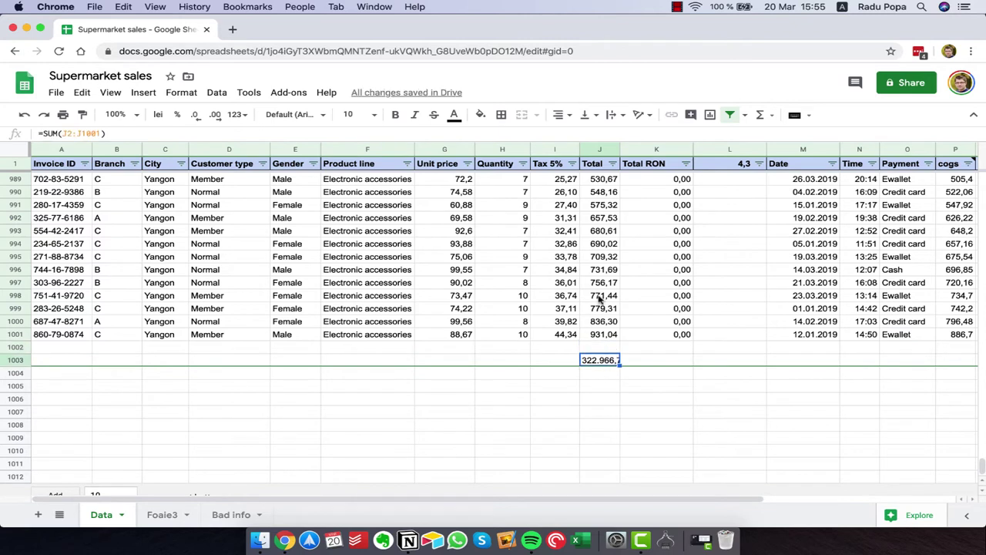
left_click(602, 296)
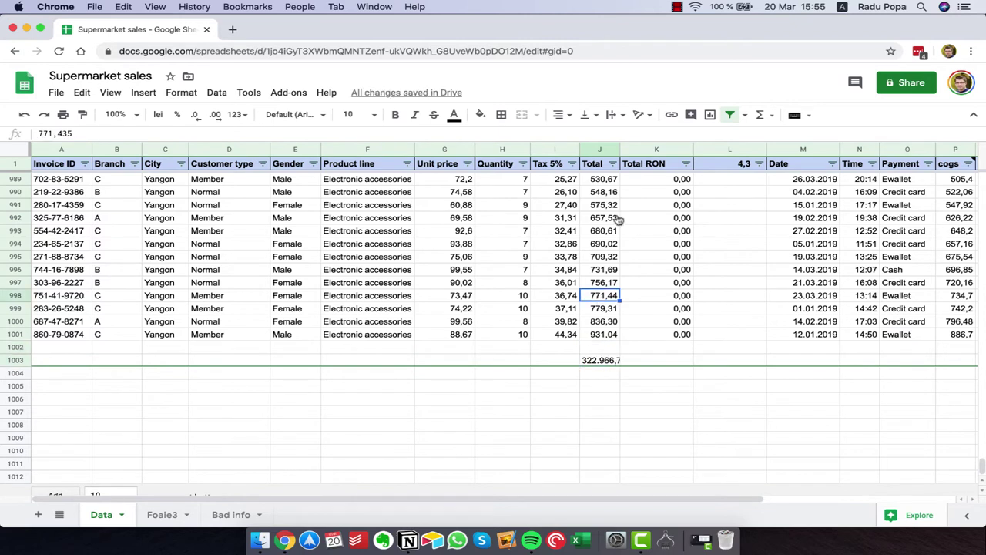
left_click(729, 117)
left_click(610, 358)
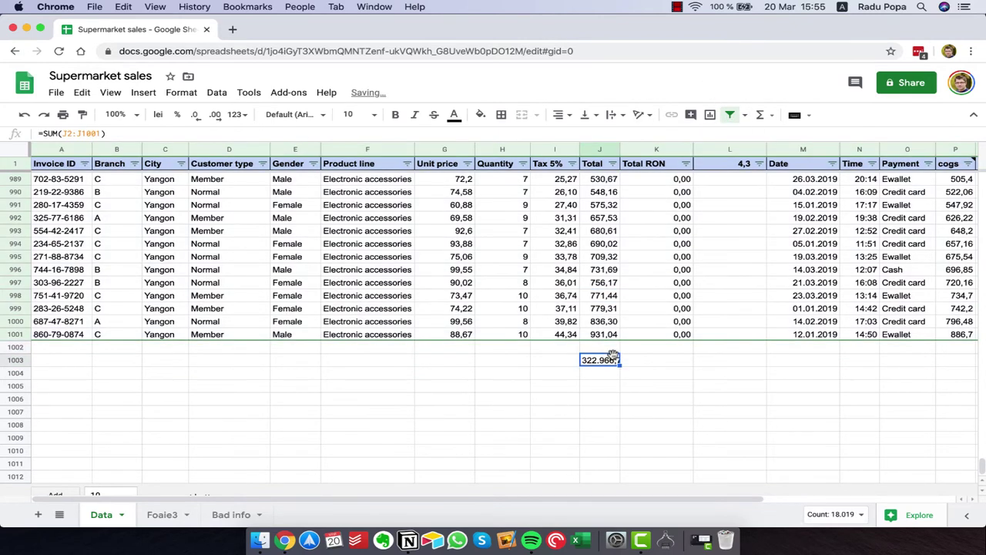
left_click_drag(618, 148, 643, 148)
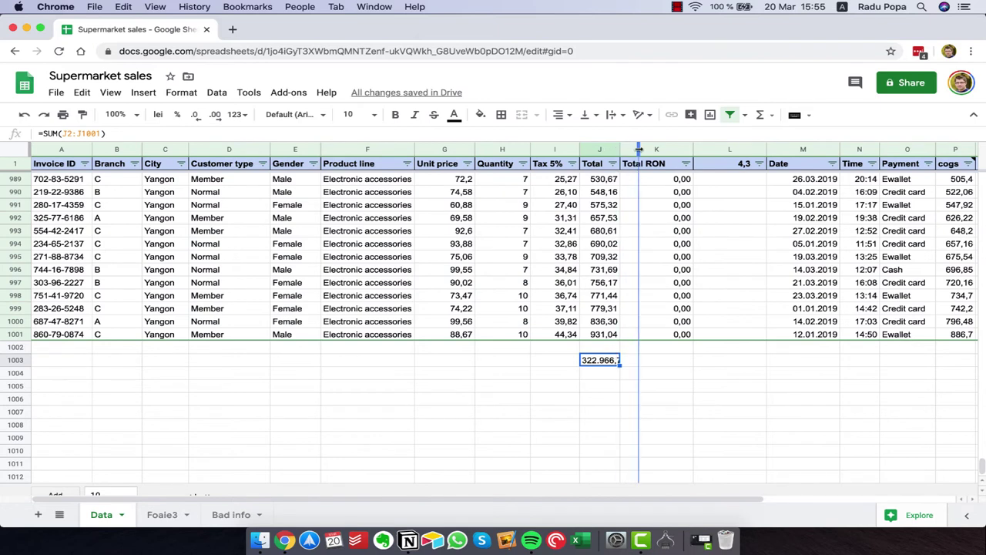
left_click(624, 309)
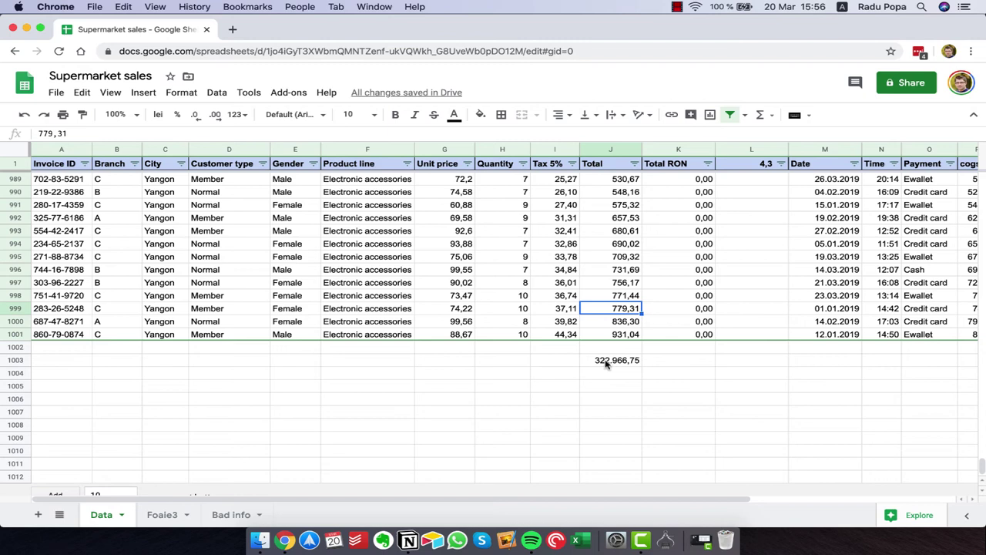
left_click(606, 362)
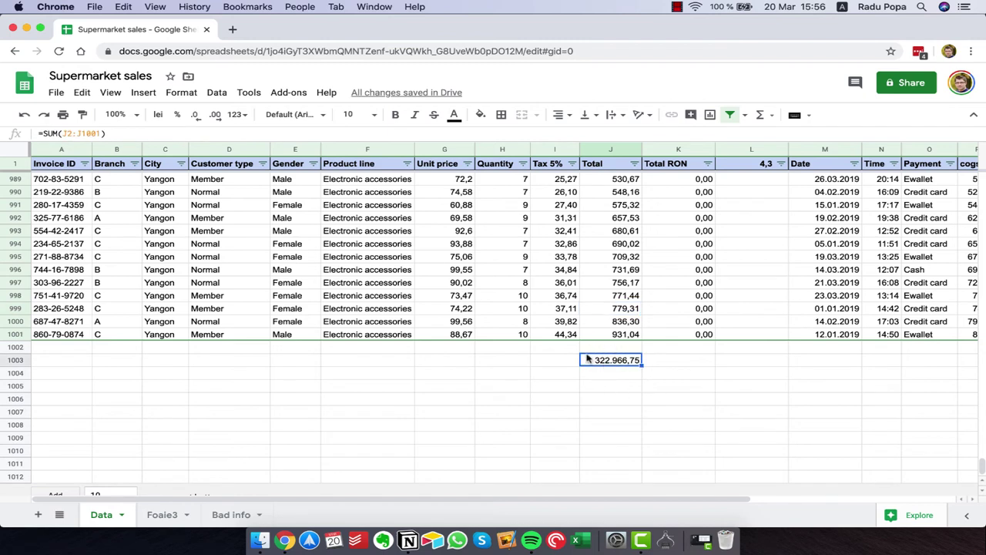
left_click(608, 244)
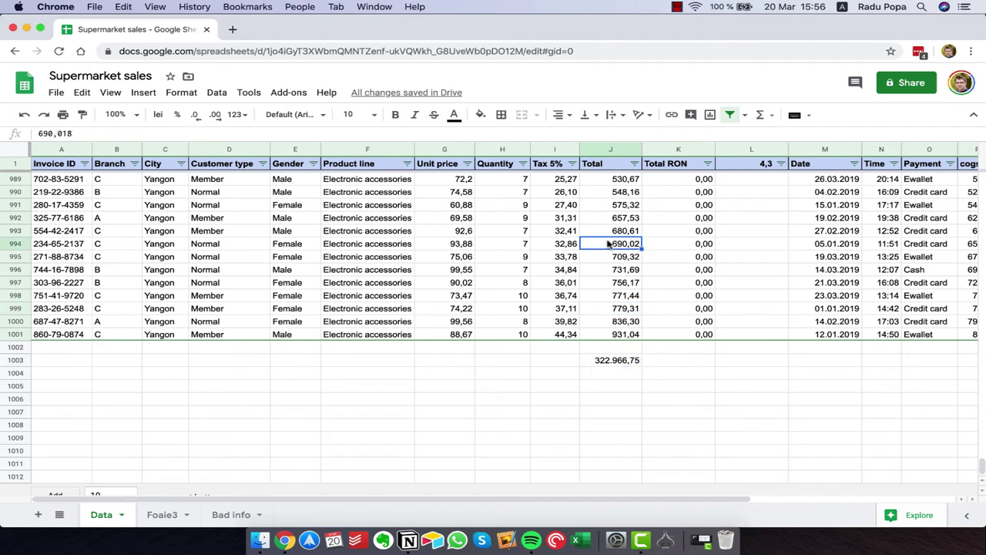
Filter the Gender column to show only Male rows
left_click(313, 164)
left_click(204, 379)
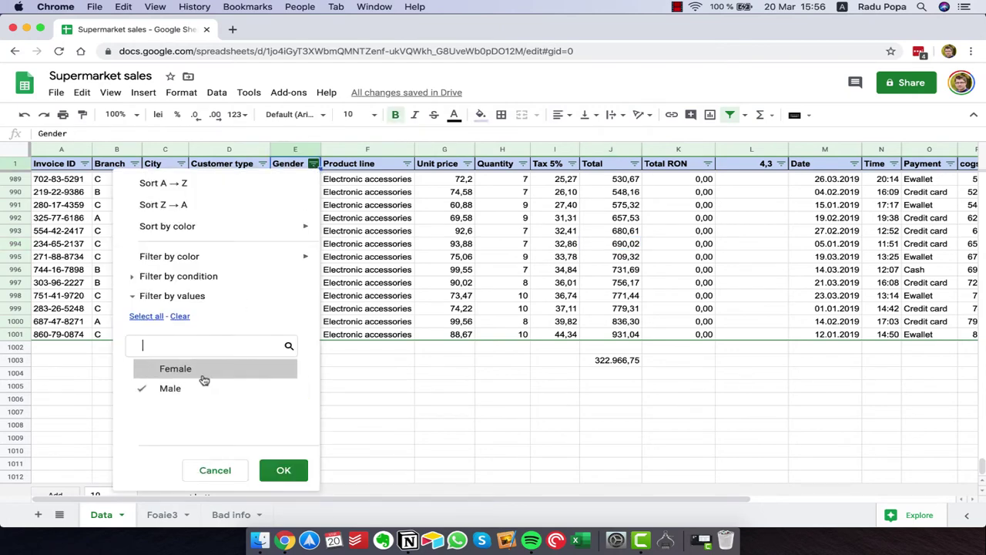
left_click(279, 470)
left_click(595, 348)
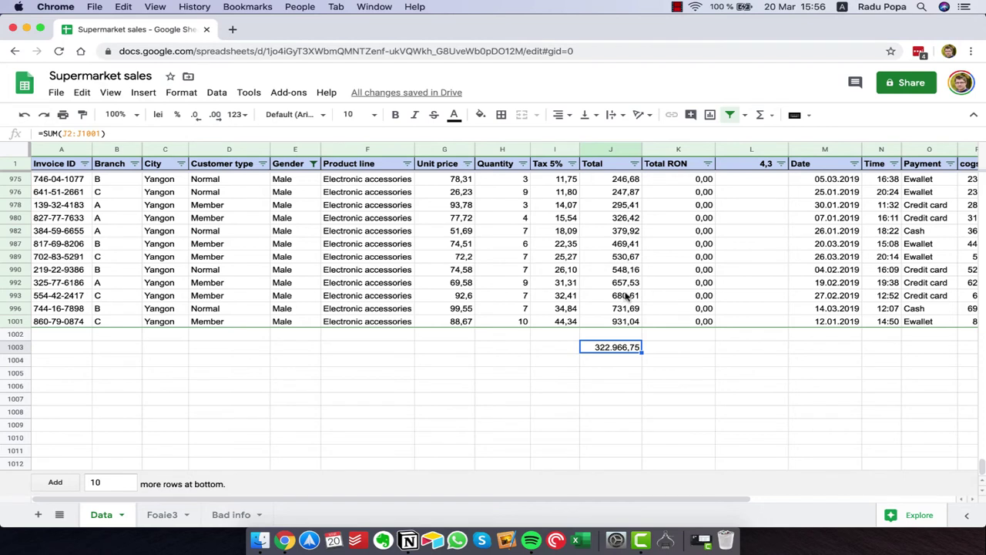
Re-include Female in the Gender filter so both genders are listed
left_click(614, 362)
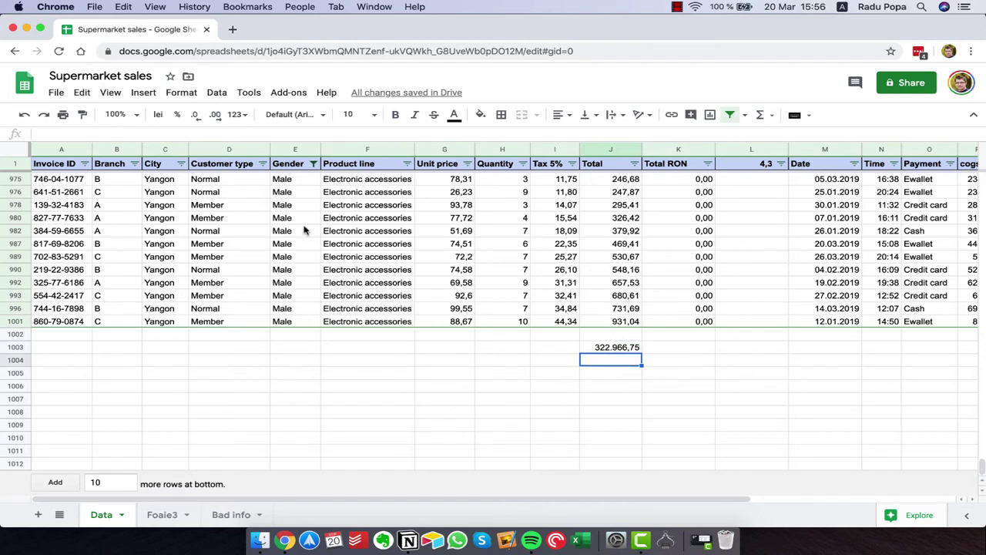
left_click(313, 163)
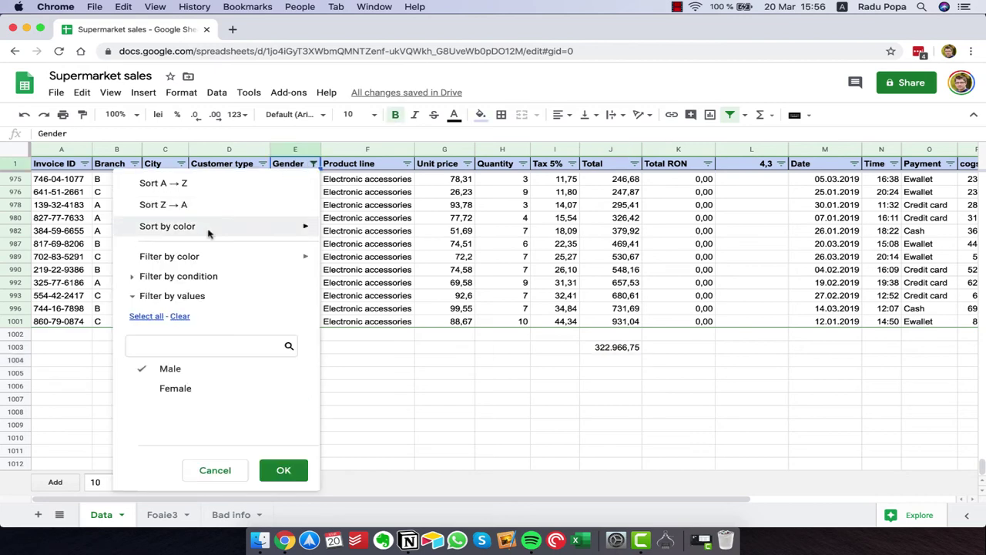
left_click(177, 388)
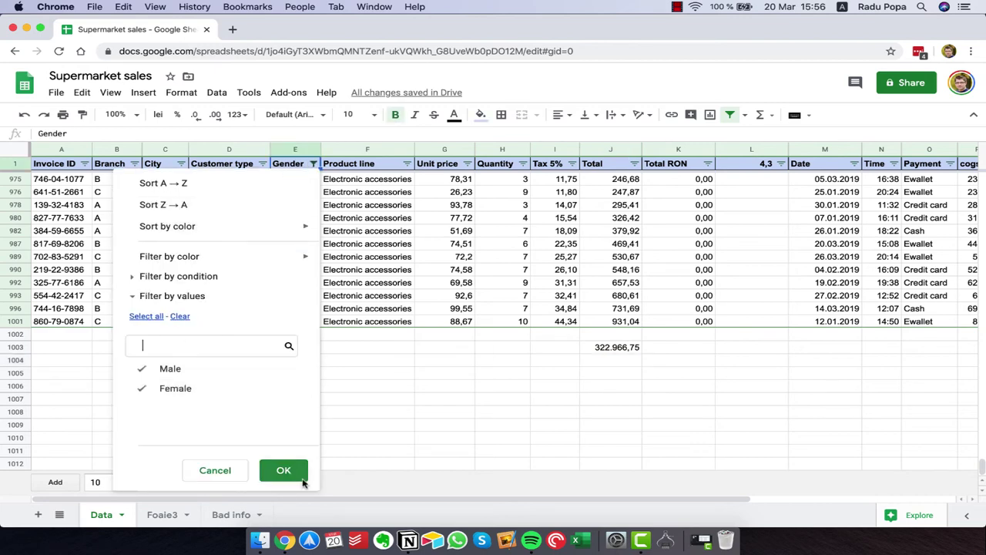
left_click(297, 474)
left_click(614, 310)
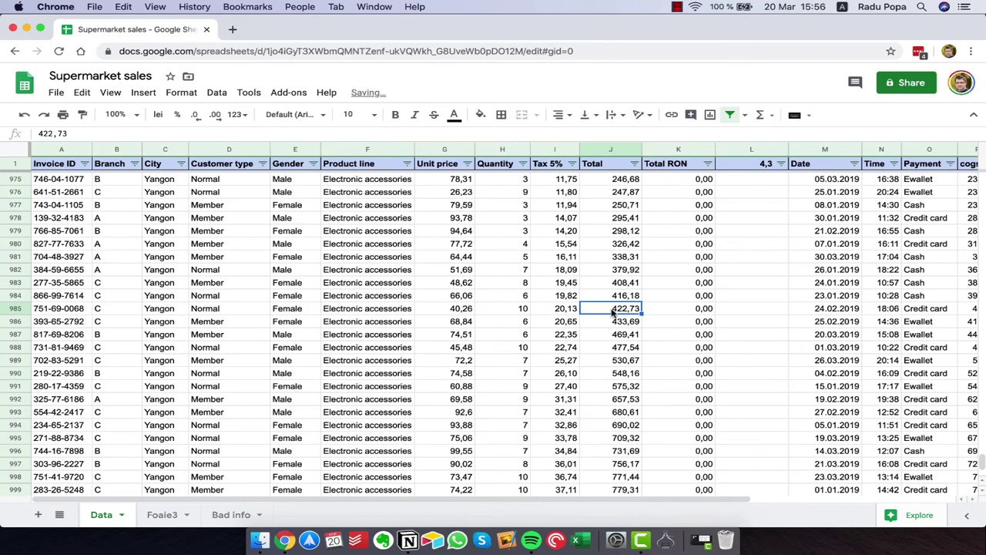
Start a SUBTOTAL formula in J1004 and read its documentation
key("super+Down")
key("super+Down")
key("Down")
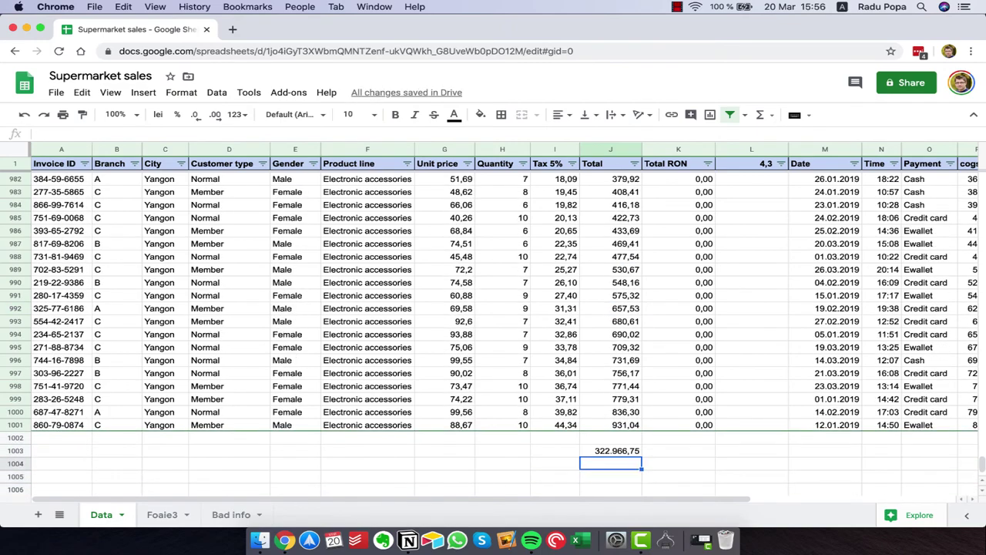
type("=su")
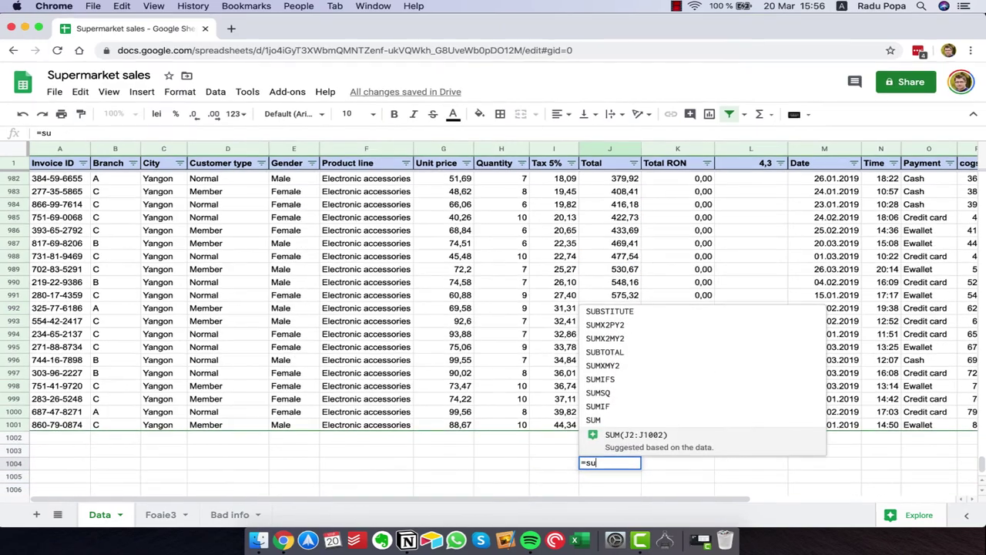
type("b")
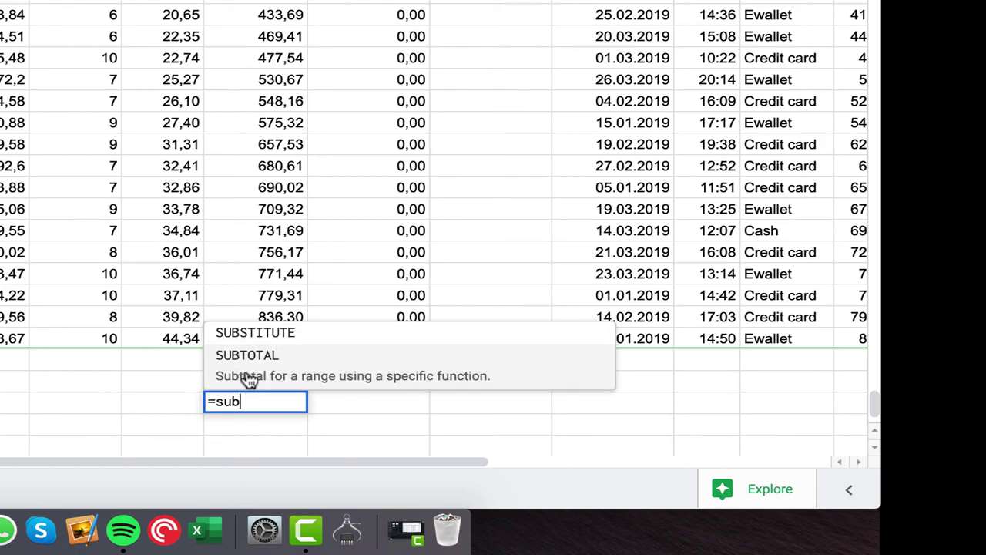
left_click(246, 356)
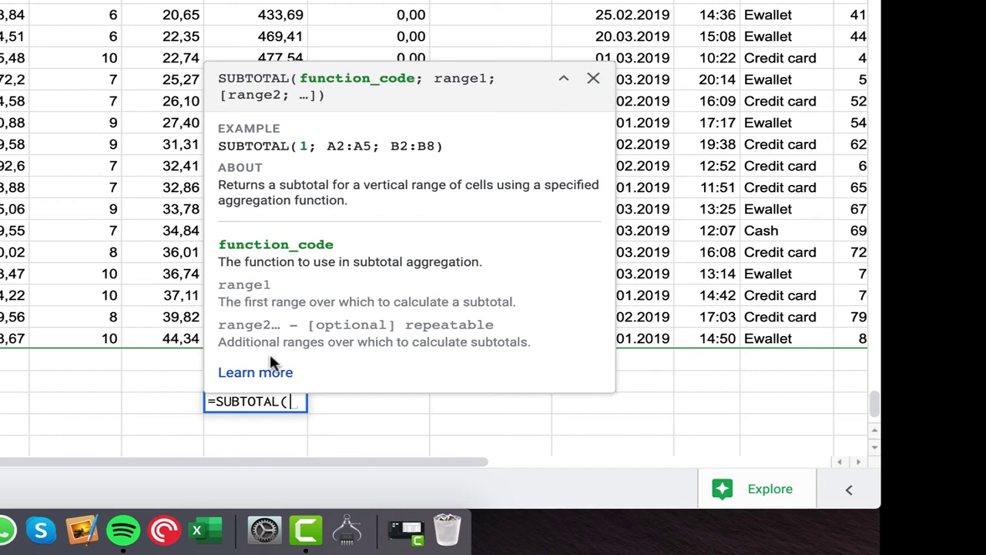
left_click(257, 371)
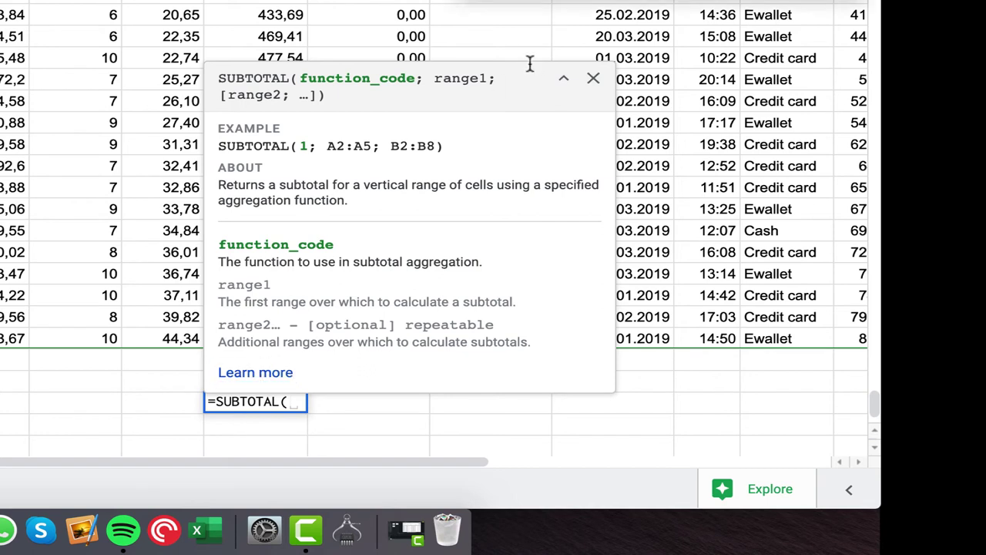
scroll(597, 150, "down", 5)
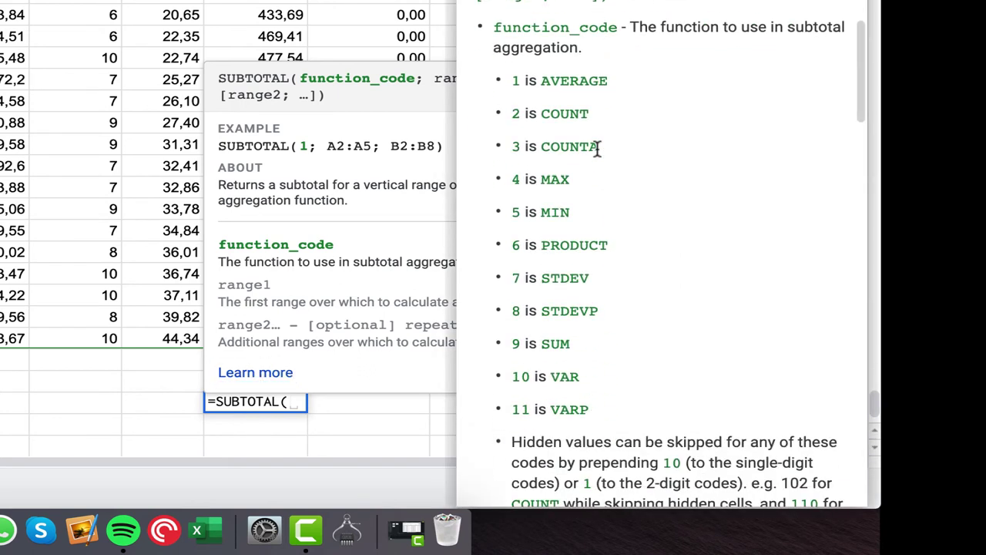
scroll(597, 150, "down", 2)
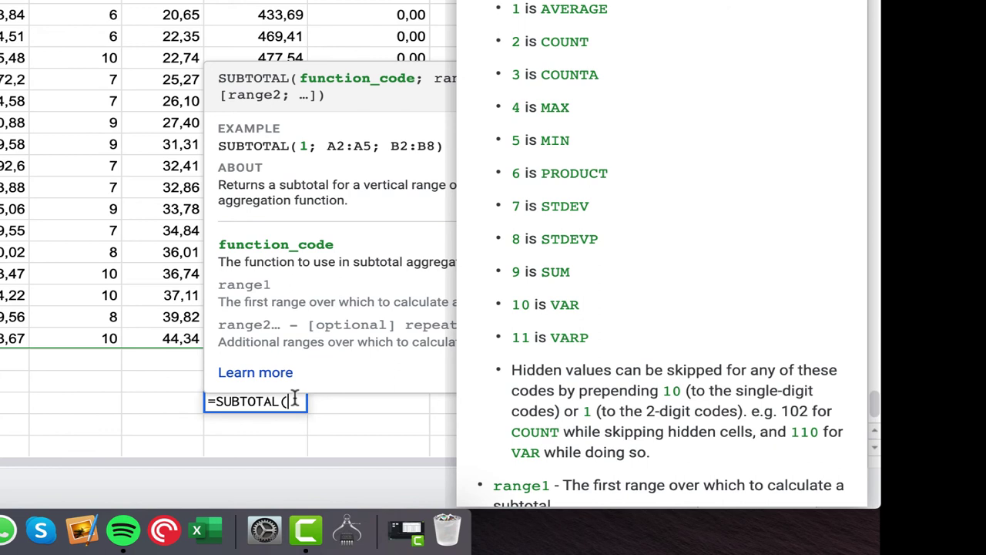
Complete the formula as =SUBTOTAL(9;J2:J1001) and commit it
type("9")
type(";")
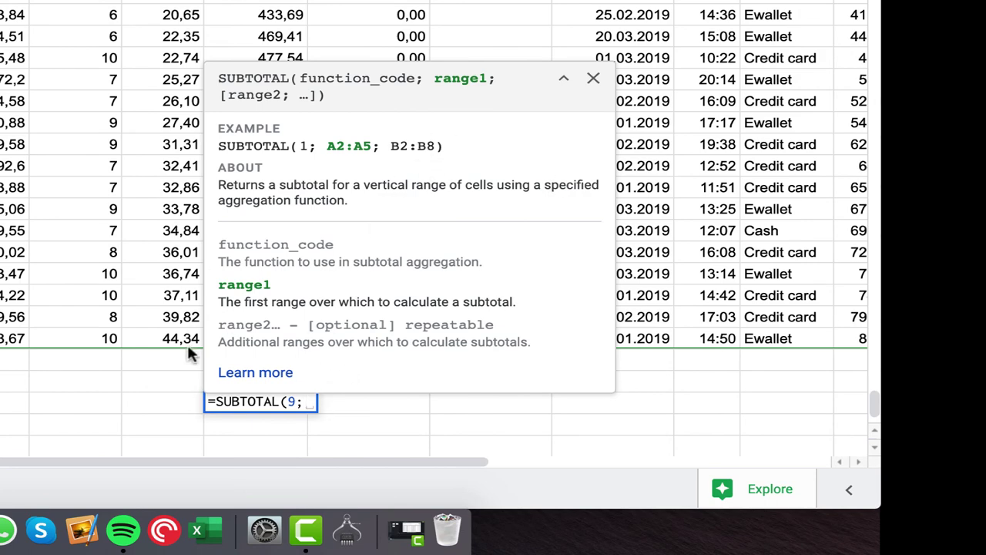
left_click(171, 323)
left_click(256, 338)
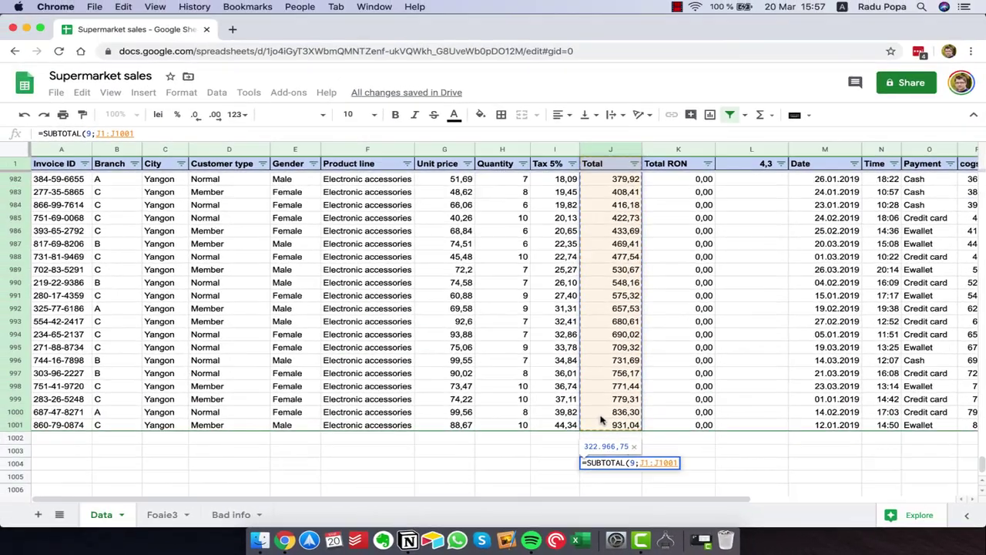
key("super+shift+Up")
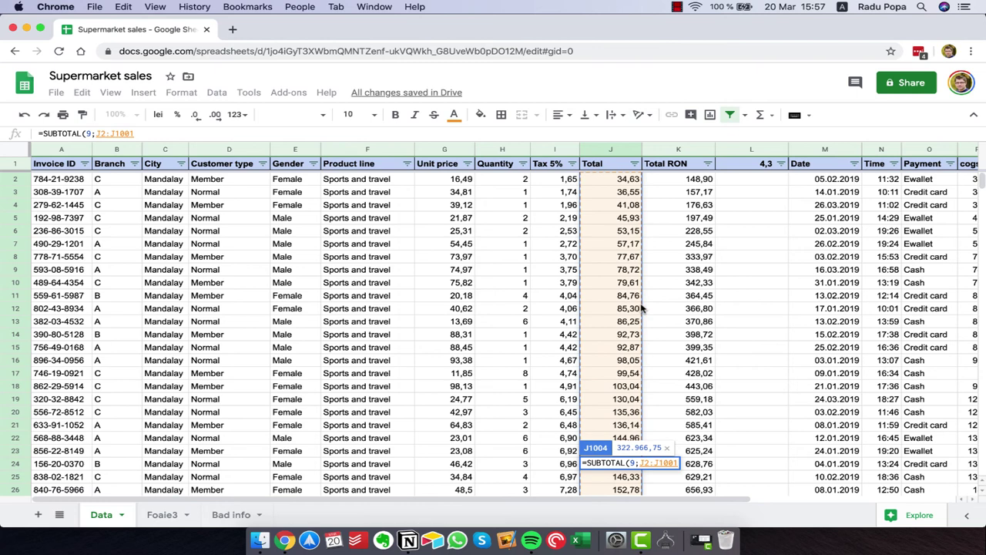
type(")")
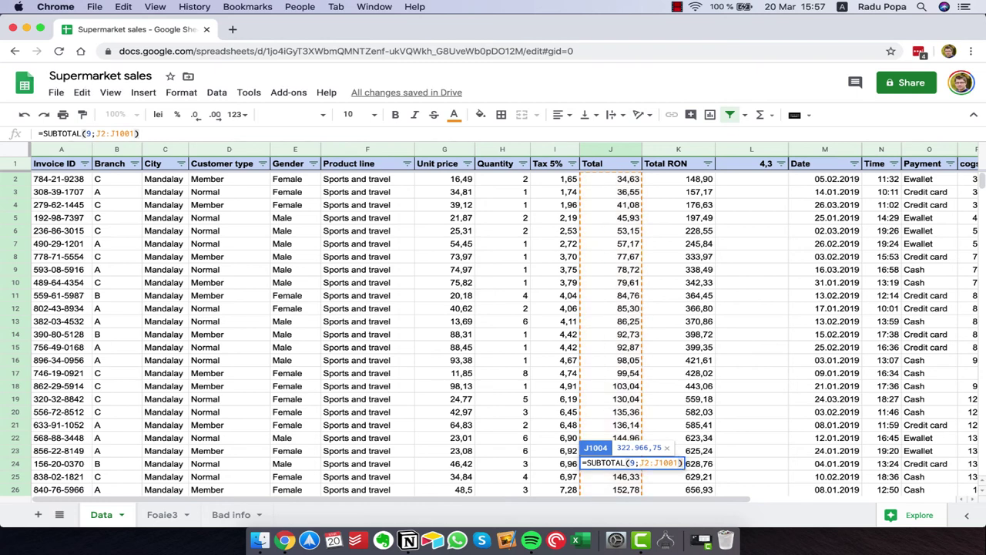
key("Return")
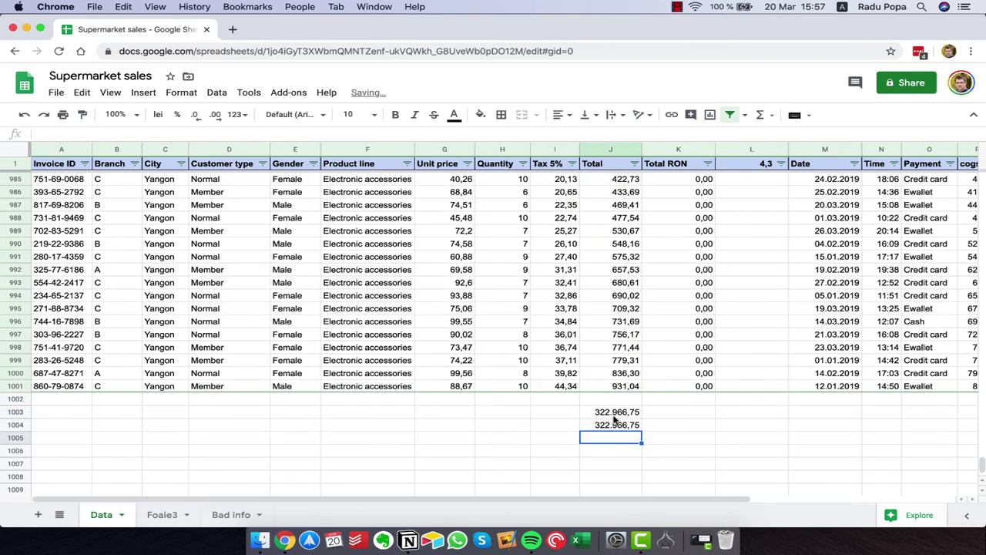
Filter Gender to Male only, then compare SUBTOTAL 155.083,82 in J1004 against SUM 322.966,75 in J1003
left_click(570, 308)
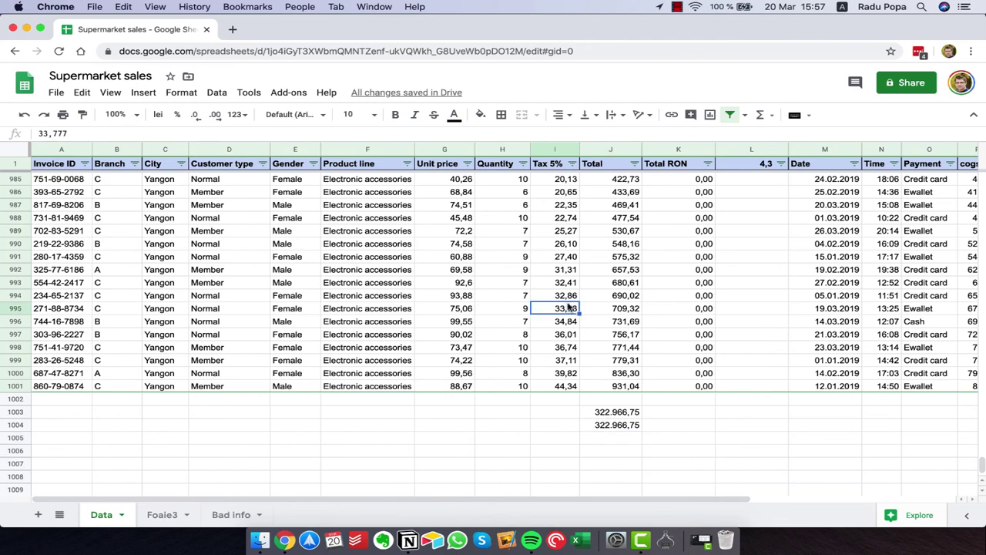
left_click(313, 163)
left_click(187, 371)
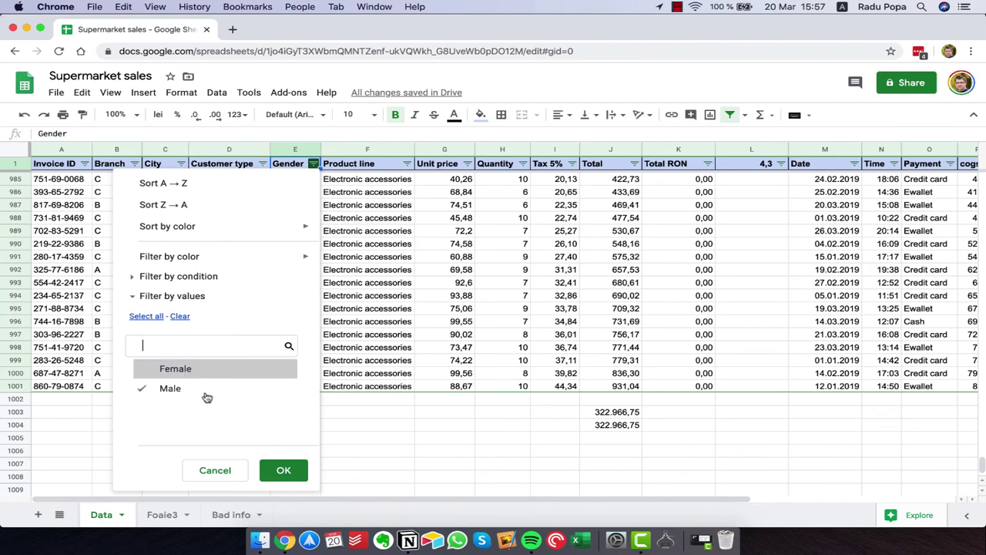
left_click(287, 472)
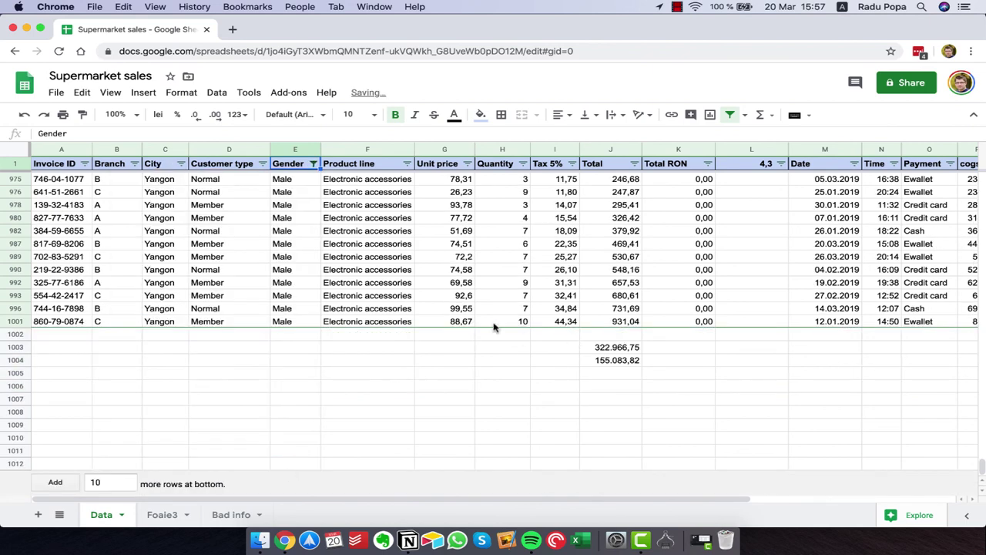
left_click(605, 309)
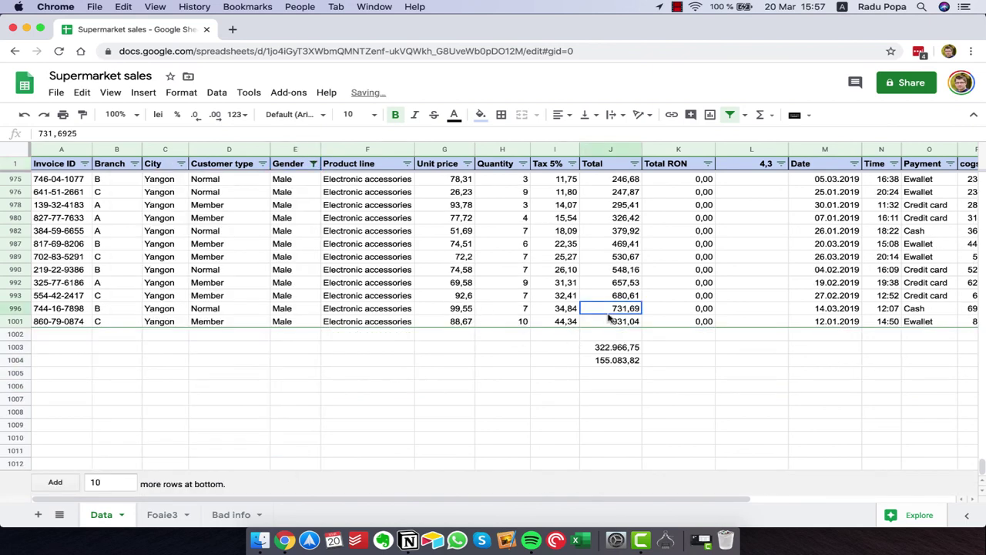
left_click(624, 363)
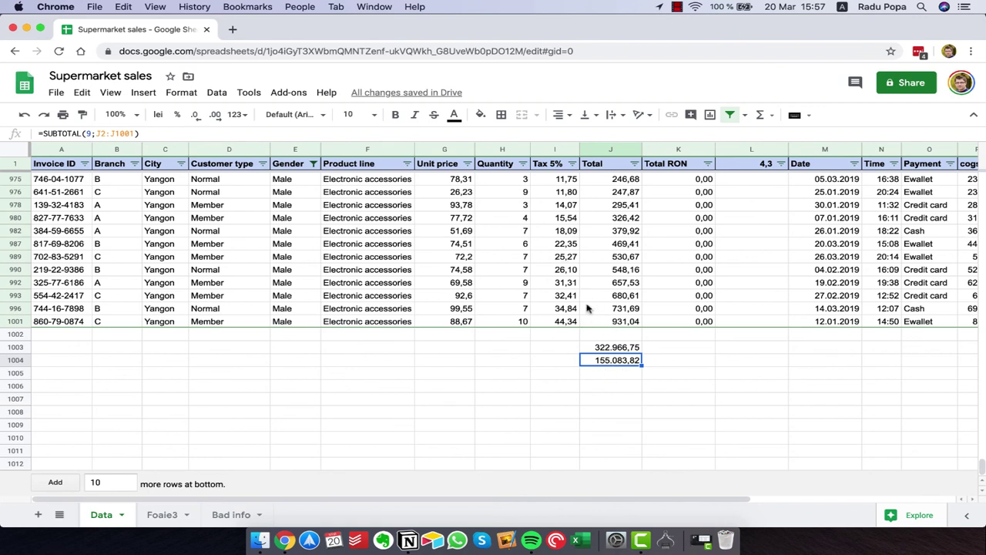
left_click(606, 350)
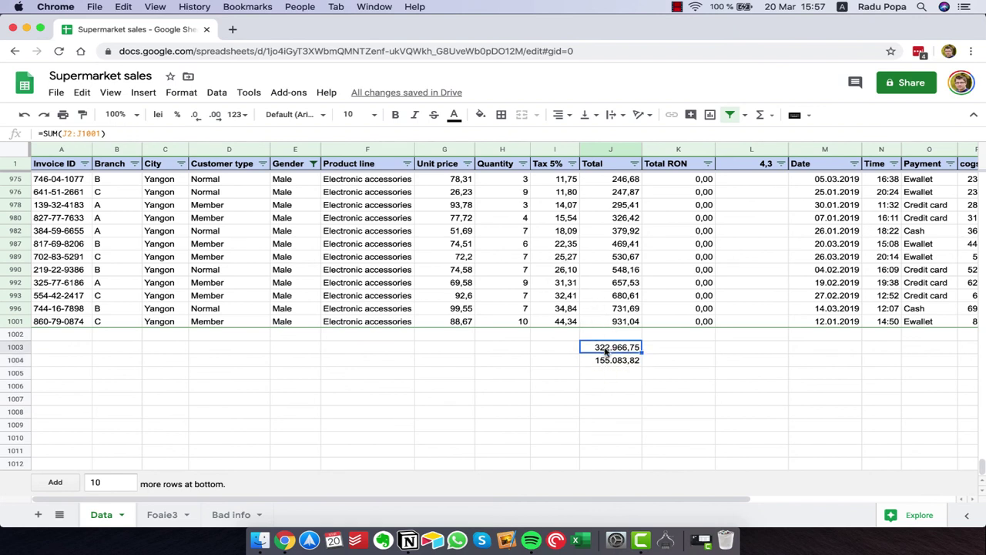